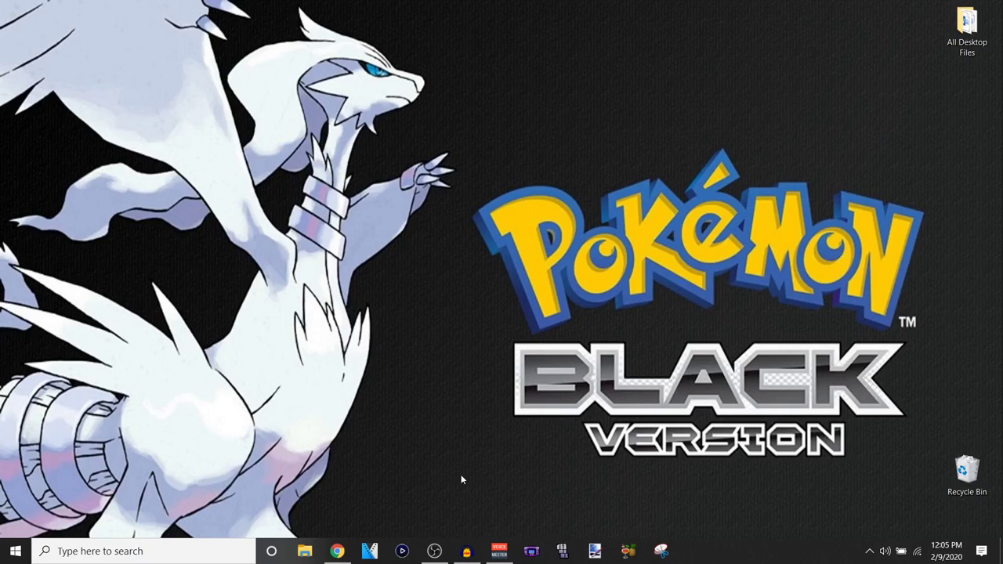
Step: In Chrome, go to Your channel from the YouTube avatar menu and scroll through its sections
left_click(342, 550)
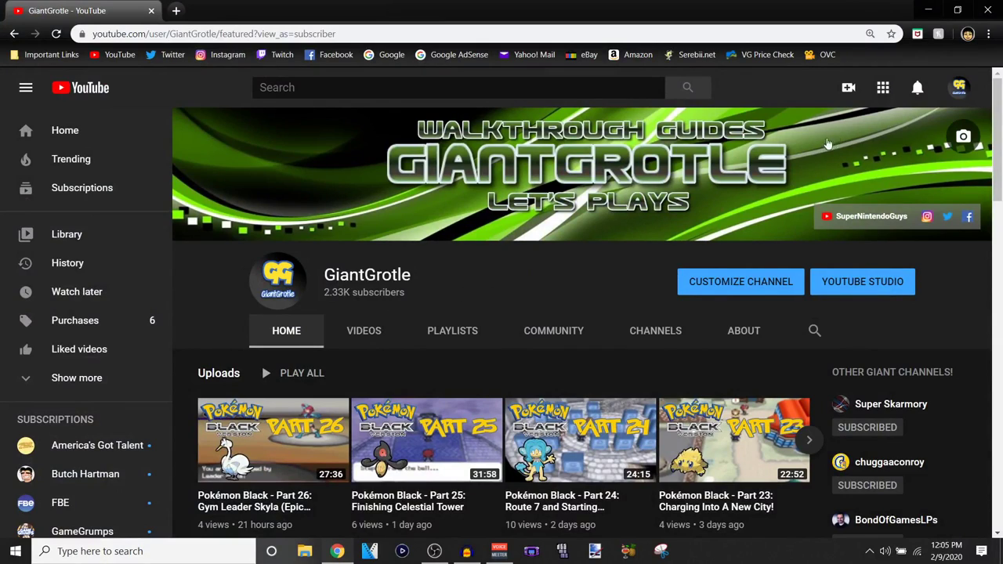
left_click(966, 93)
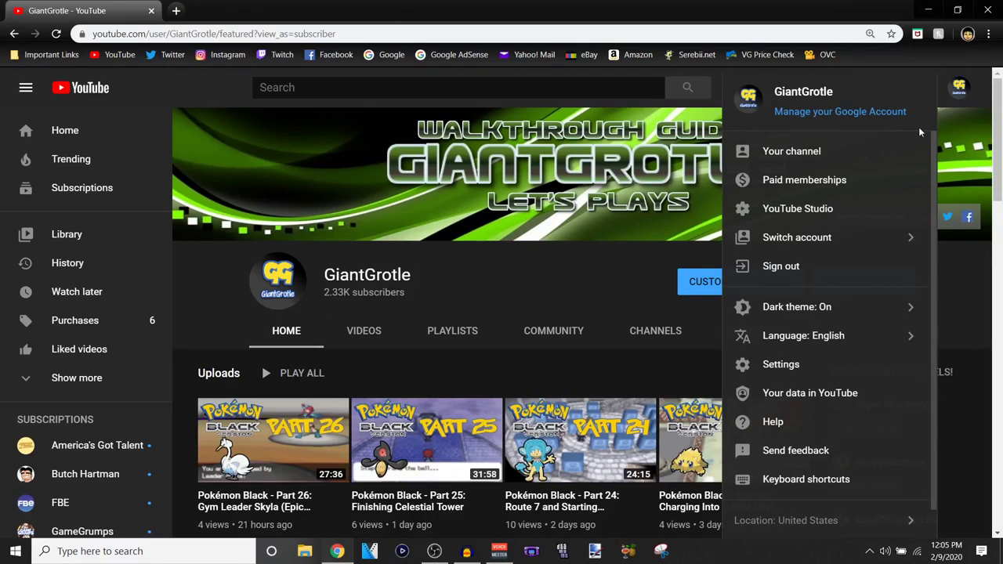
left_click(852, 155)
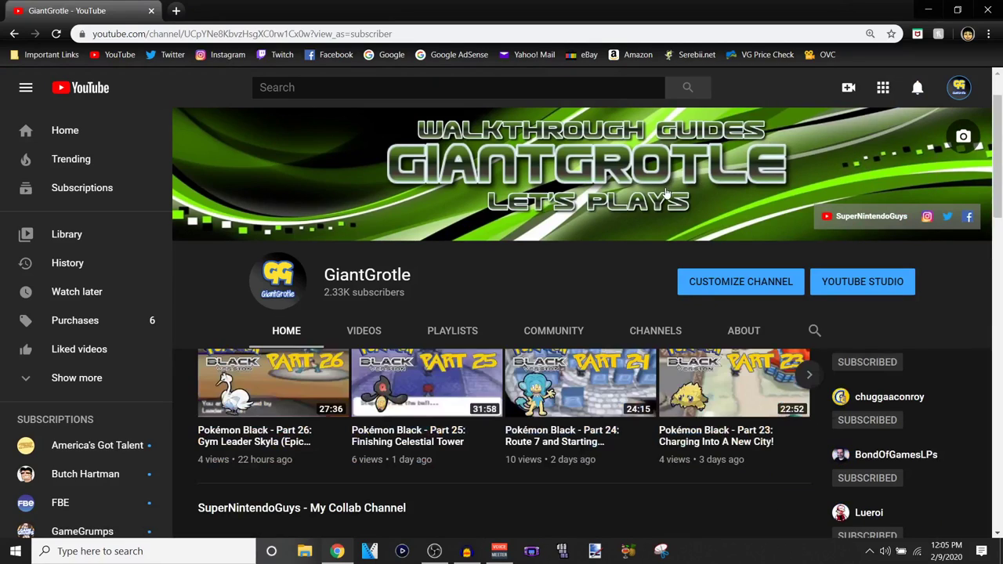
scroll(664, 192, "down", 5)
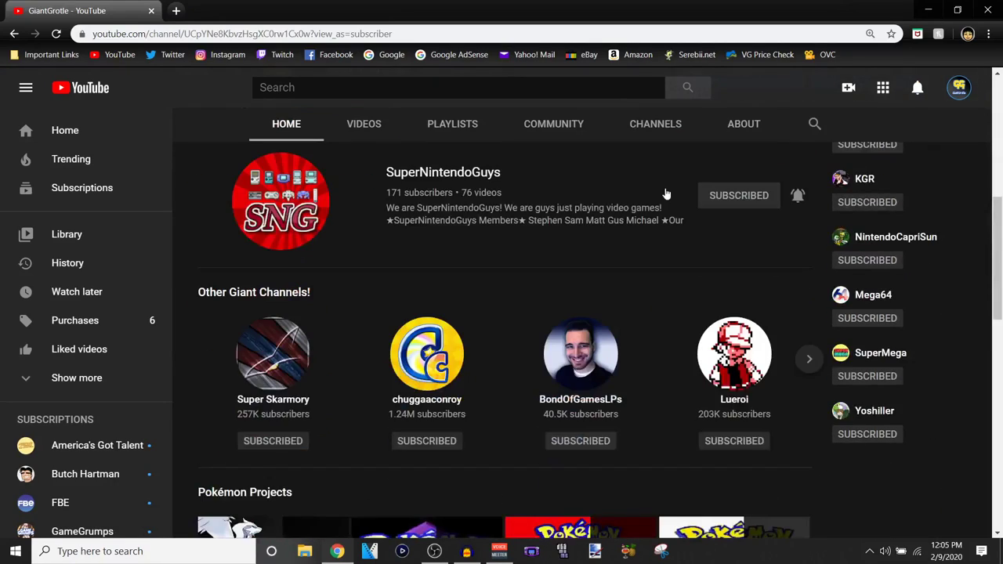
scroll(666, 193, "down", 3)
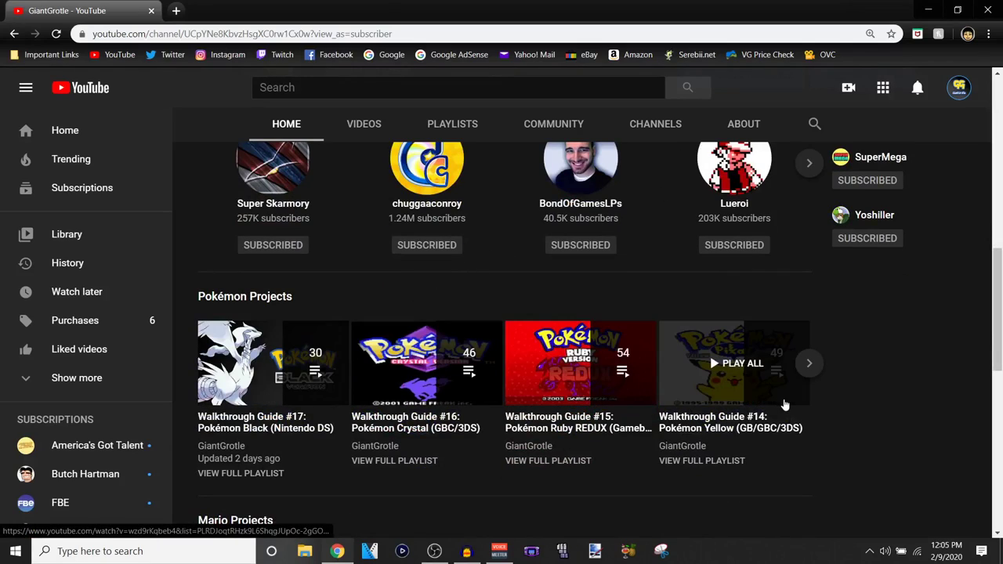
scroll(382, 384, "down", 2)
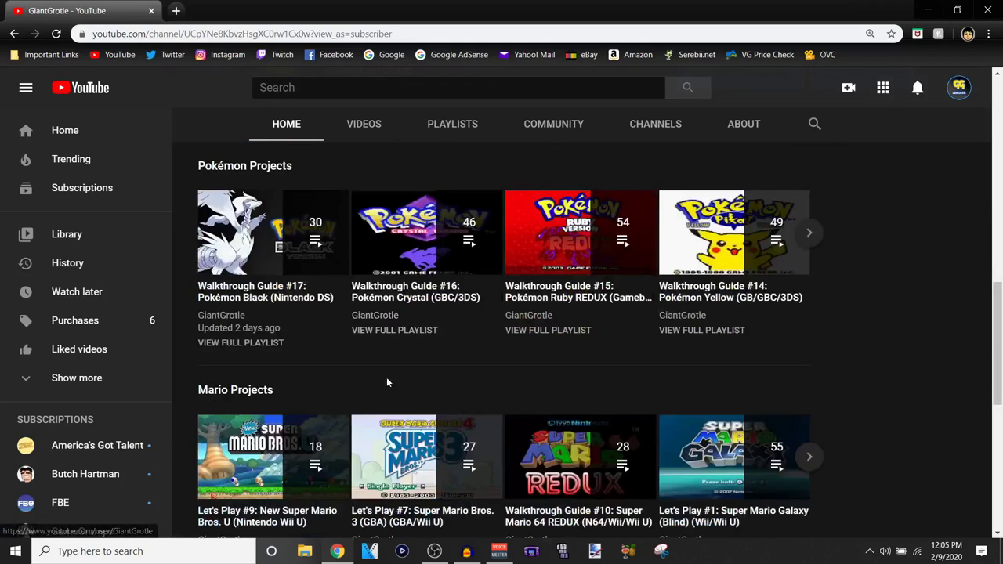
scroll(386, 382, "down", 1)
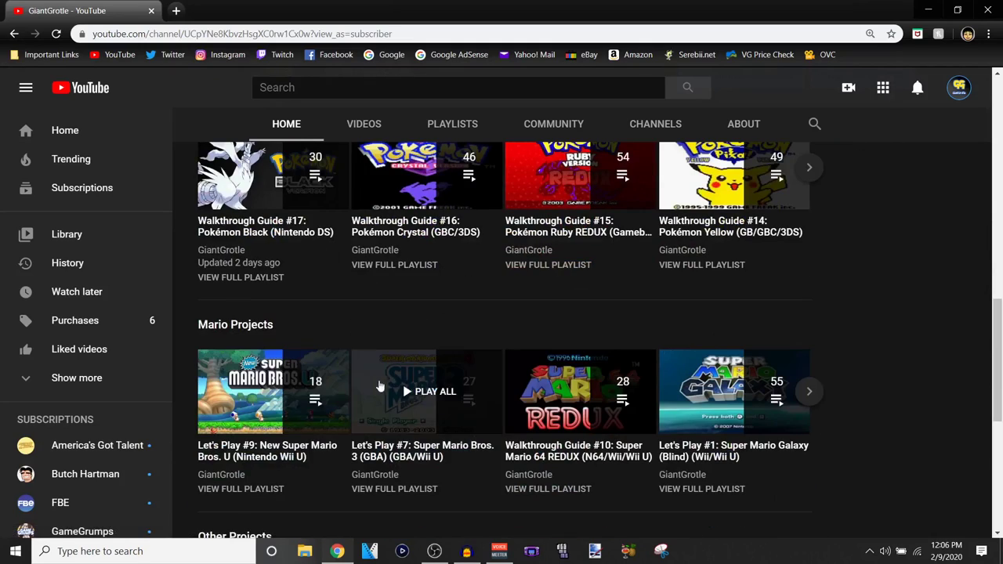
scroll(379, 386, "down", 2)
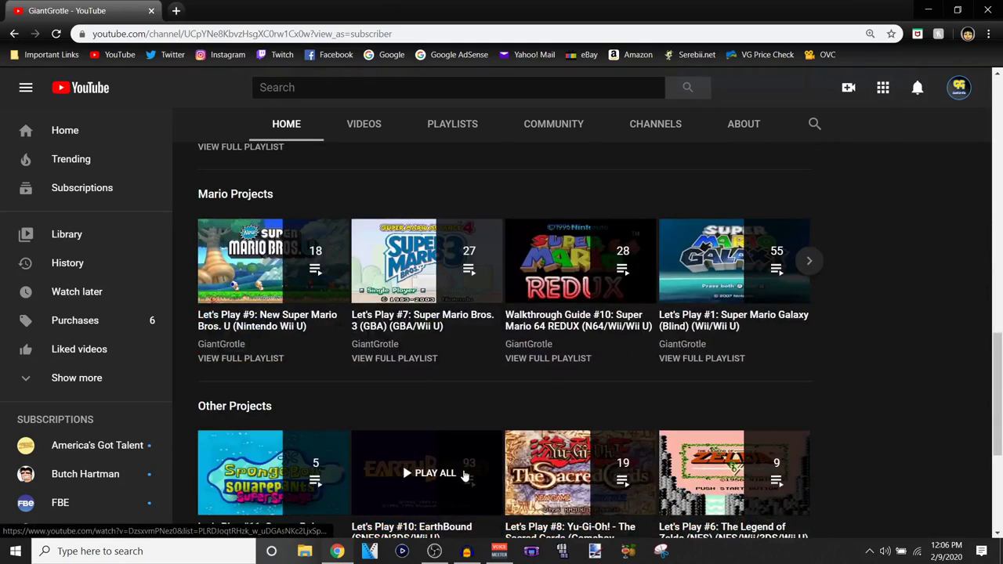
scroll(466, 475, "down", 3)
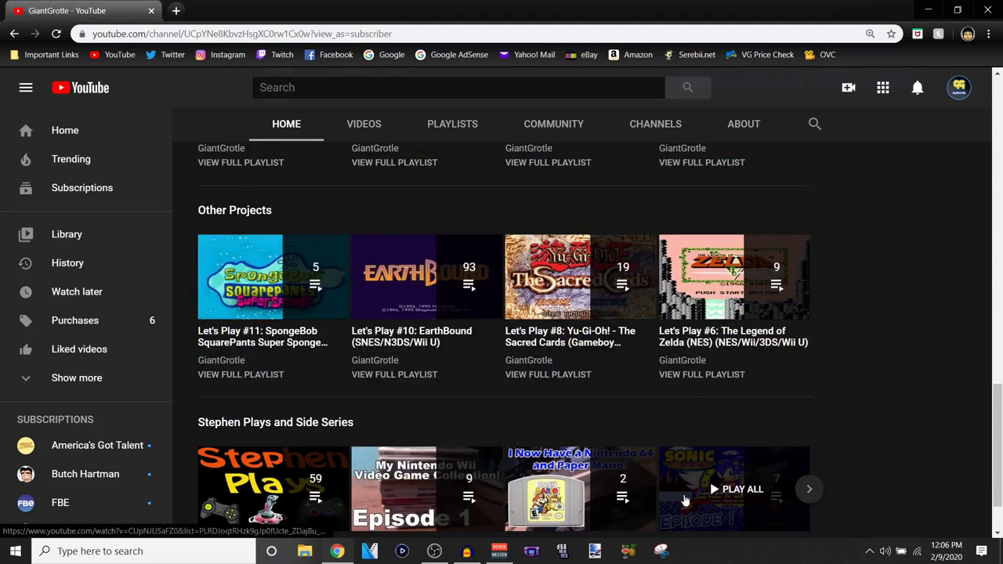
scroll(685, 500, "up", 15)
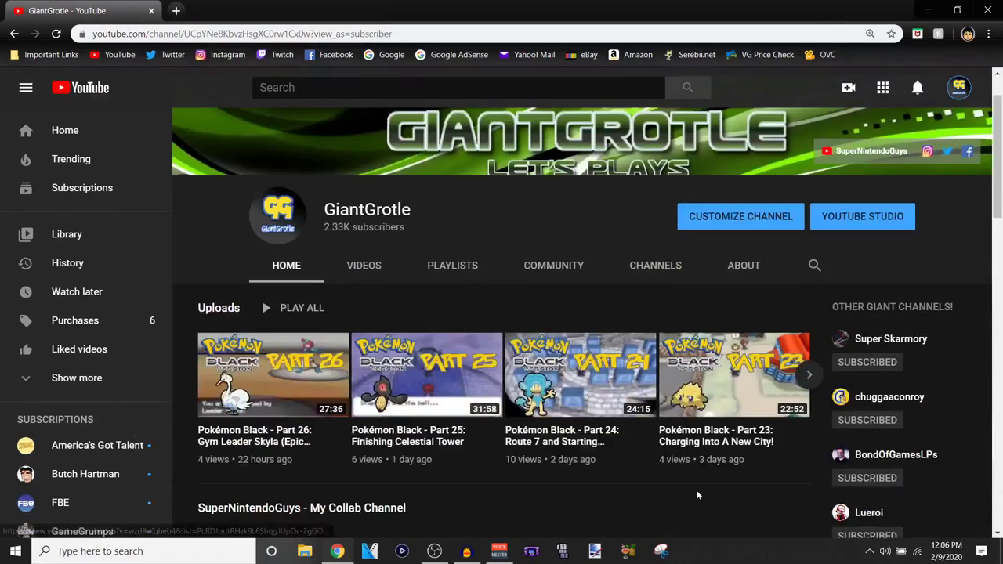
scroll(695, 494, "up", 1)
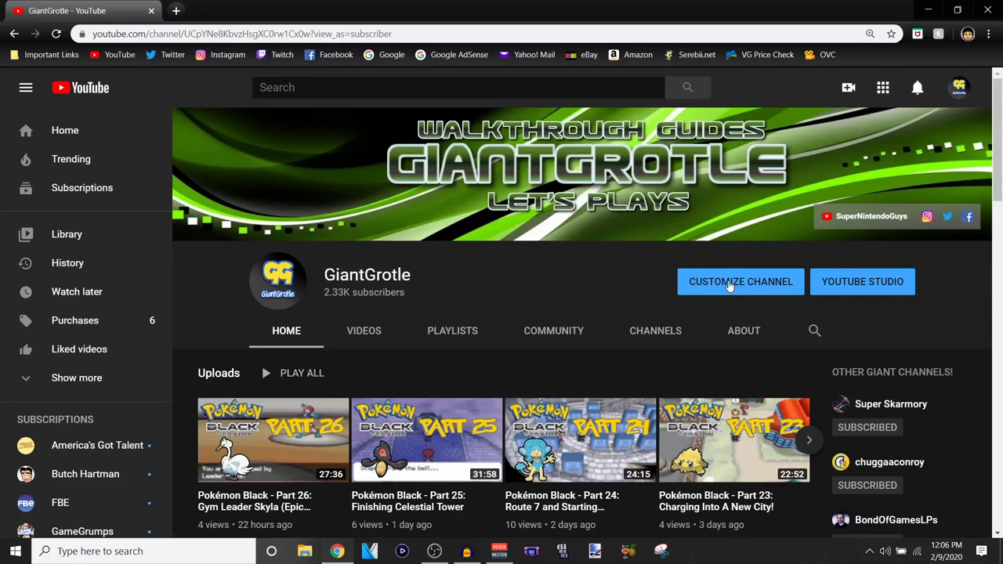
left_click(733, 287)
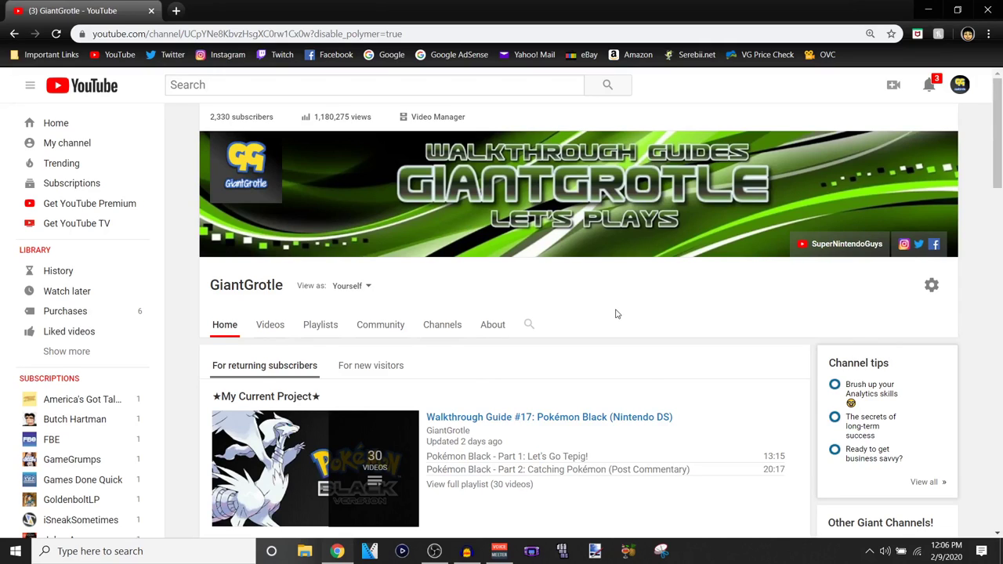
Step: Scroll down the customisable channel home page to the Pokémon Projects section
scroll(615, 313, "down", 8)
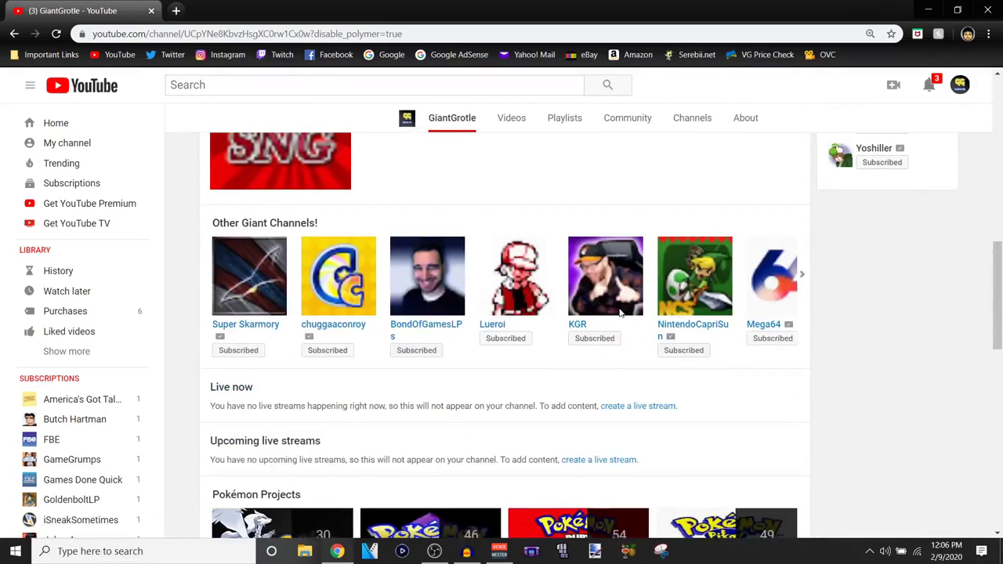
scroll(618, 314, "down", 3)
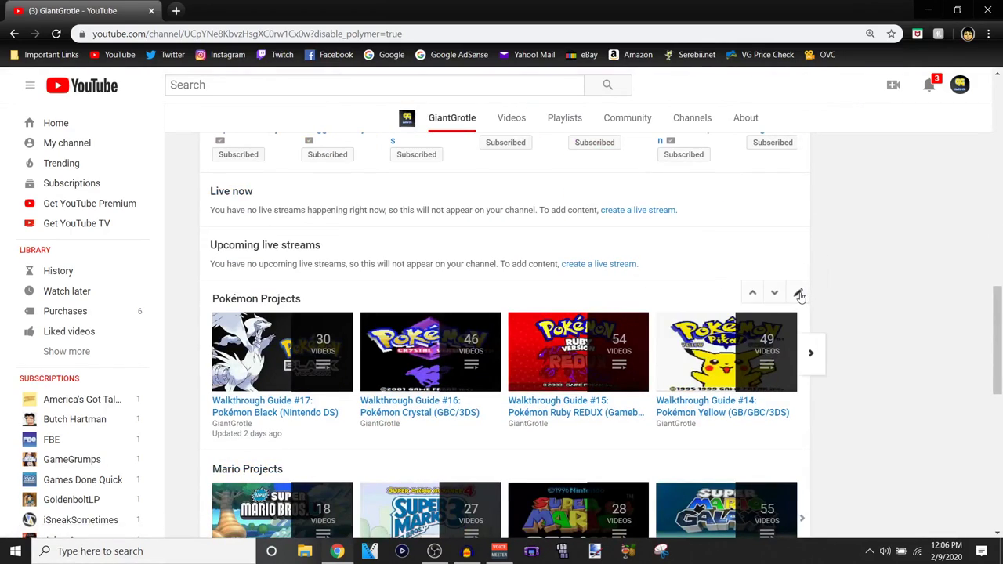
Step: Edit the Pokémon Projects section, keeping Multiple playlists content and setting the layout to Vertical list
left_click(798, 294)
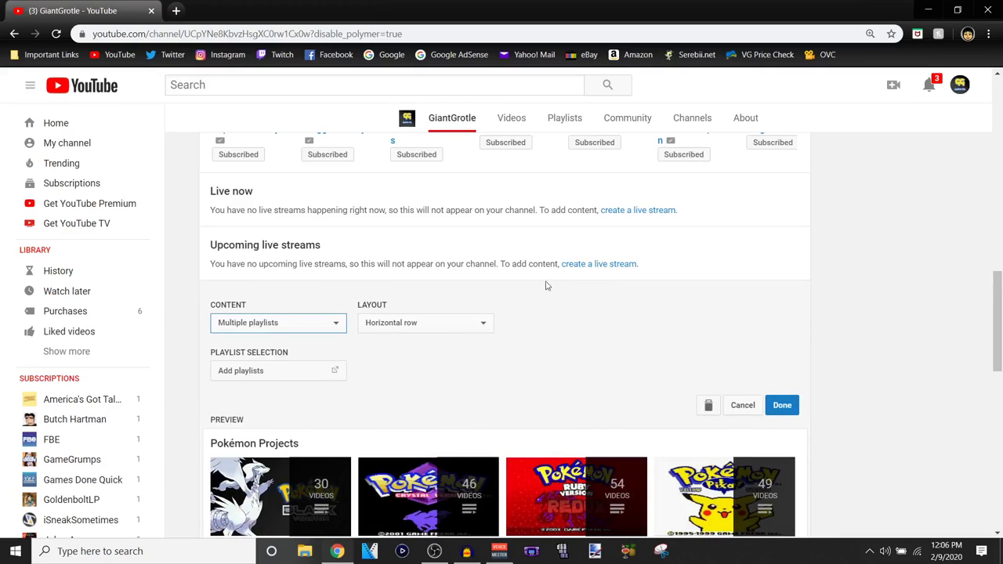
left_click(291, 326)
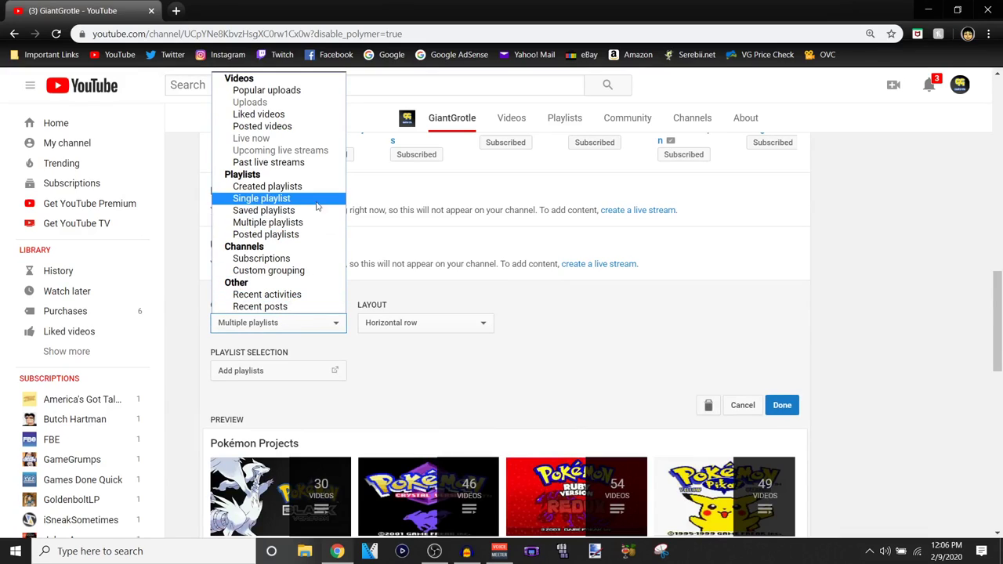
left_click(282, 224)
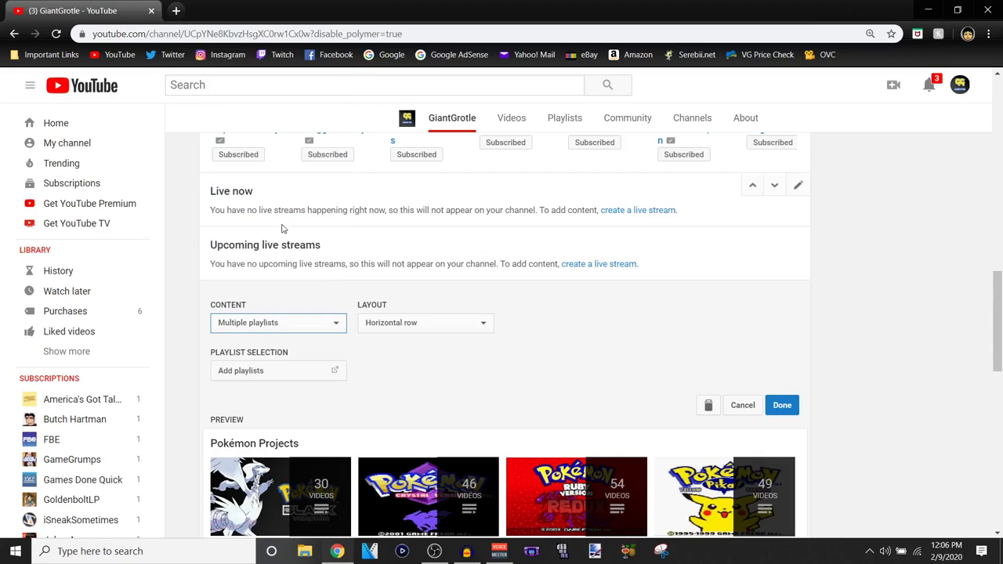
left_click(391, 321)
left_click(403, 352)
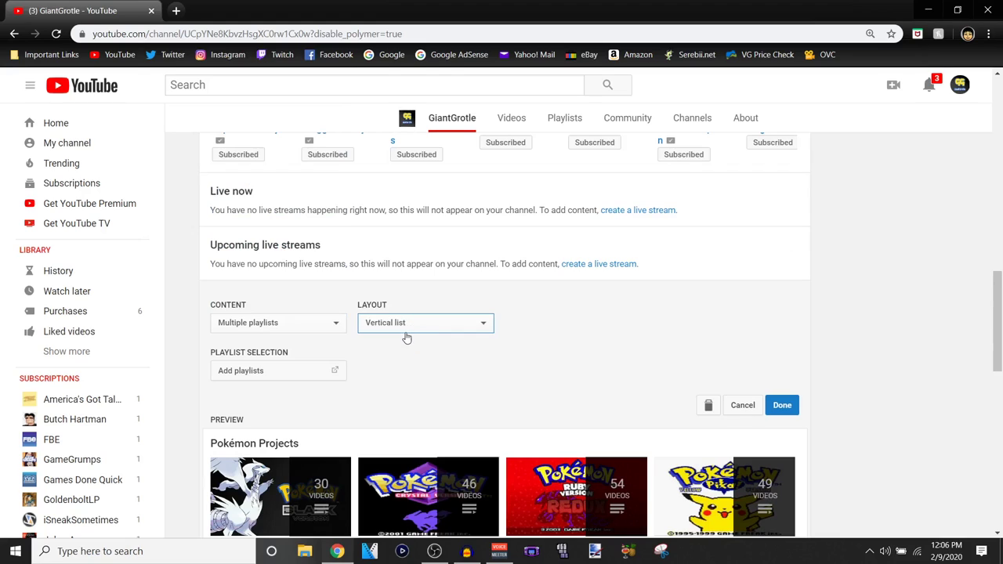
Step: Review the vertical-list preview, then switch the section's layout back to Horizontal row
scroll(408, 333, "down", 2)
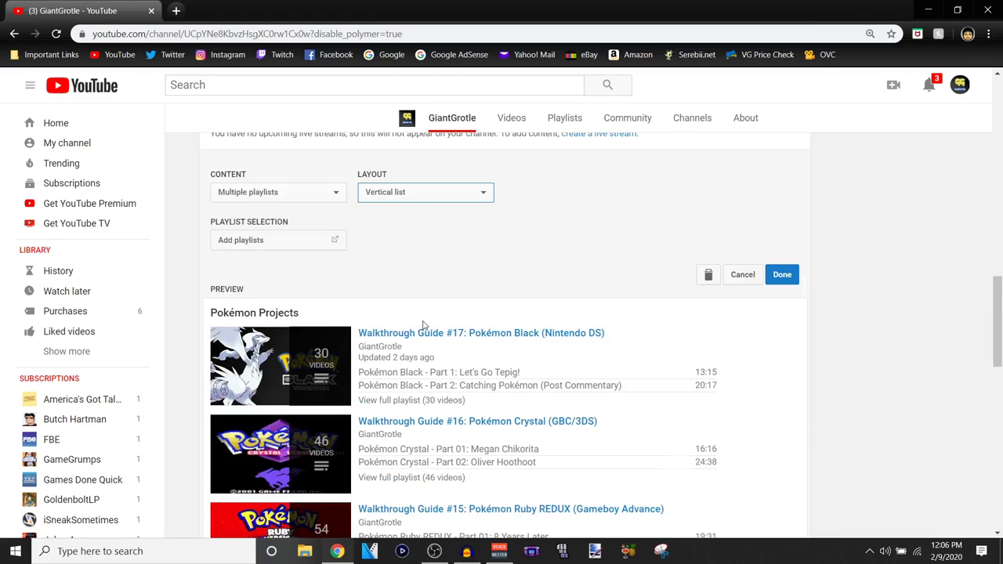
scroll(422, 324, "down", 3)
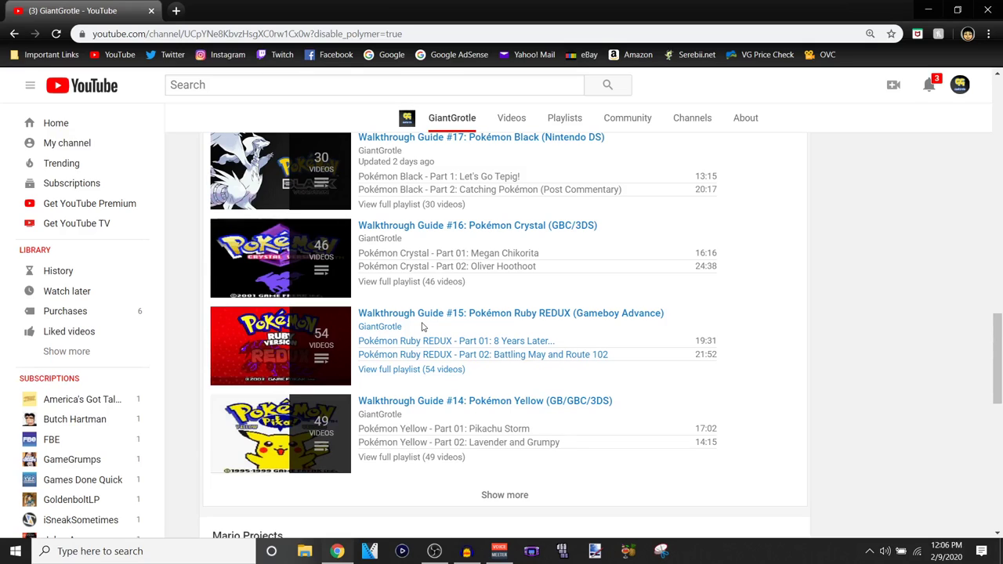
scroll(425, 329, "down", 4)
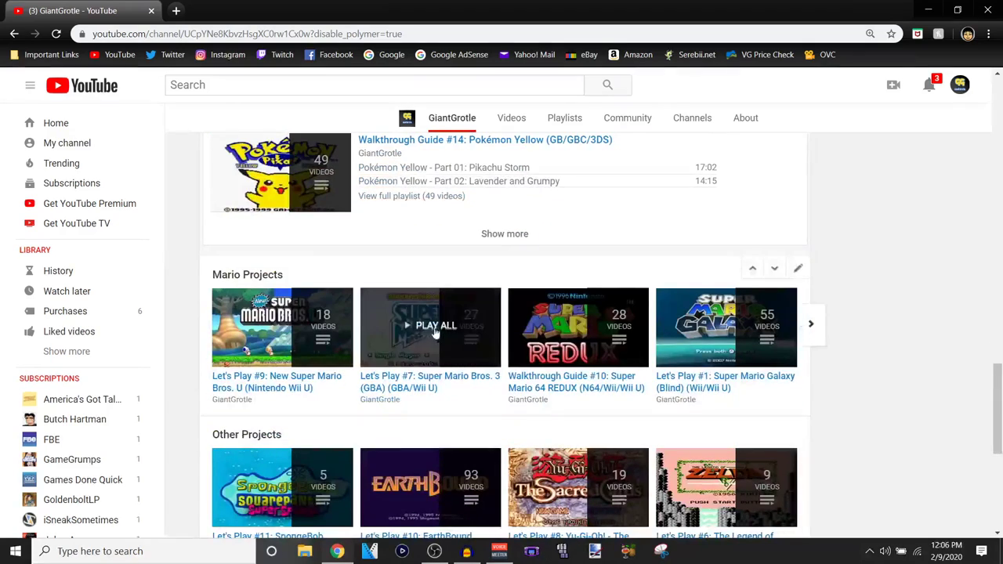
left_click(804, 326)
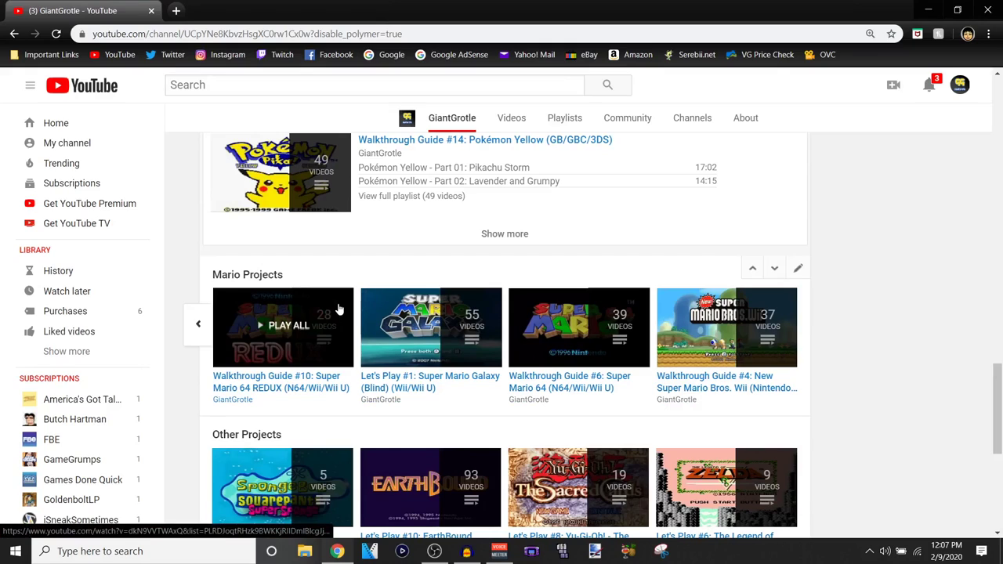
scroll(338, 309, "up", 6)
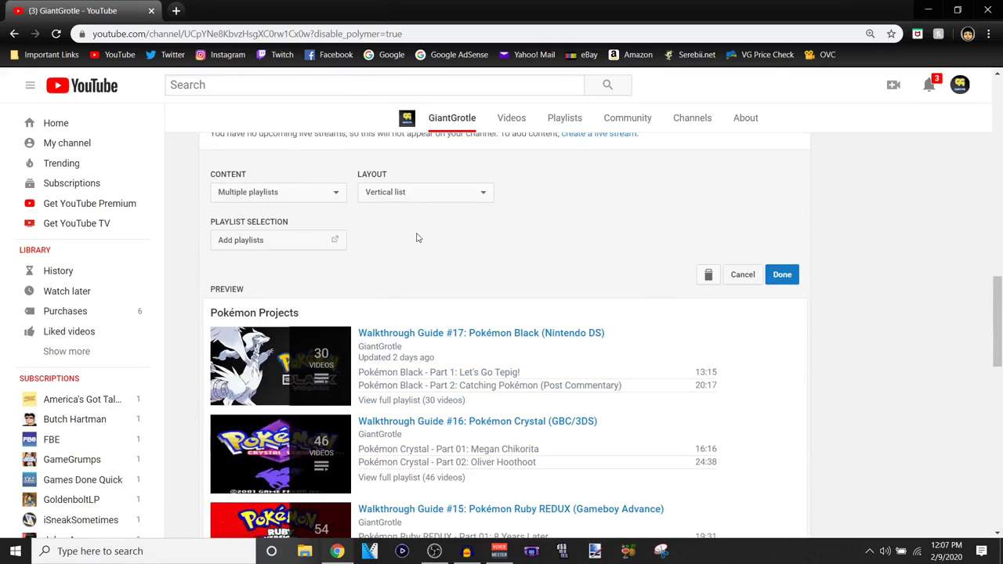
left_click(414, 195)
left_click(401, 207)
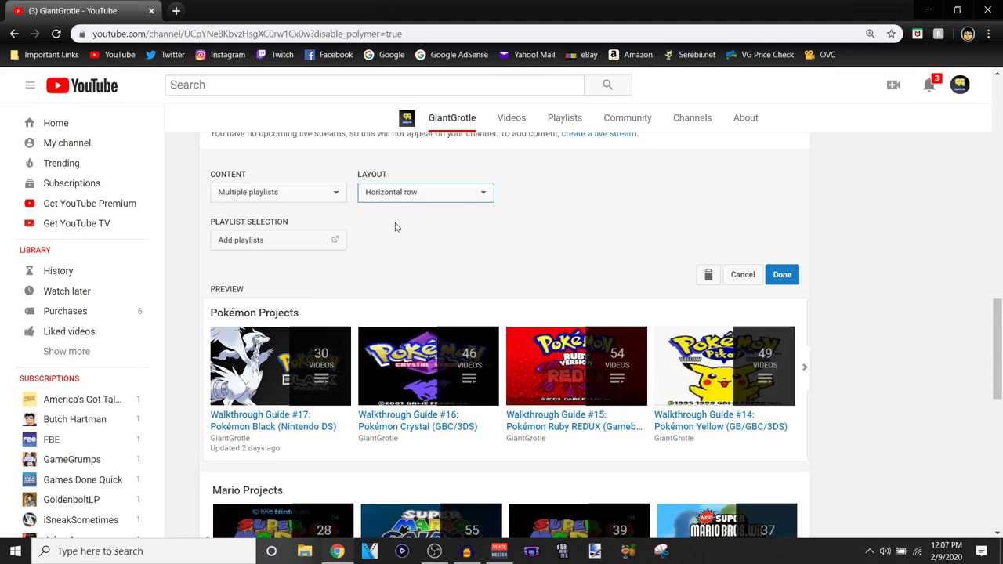
Step: In Add playlists, drag the Pokémon Crystal playlist before Black, then back after it
left_click(309, 245)
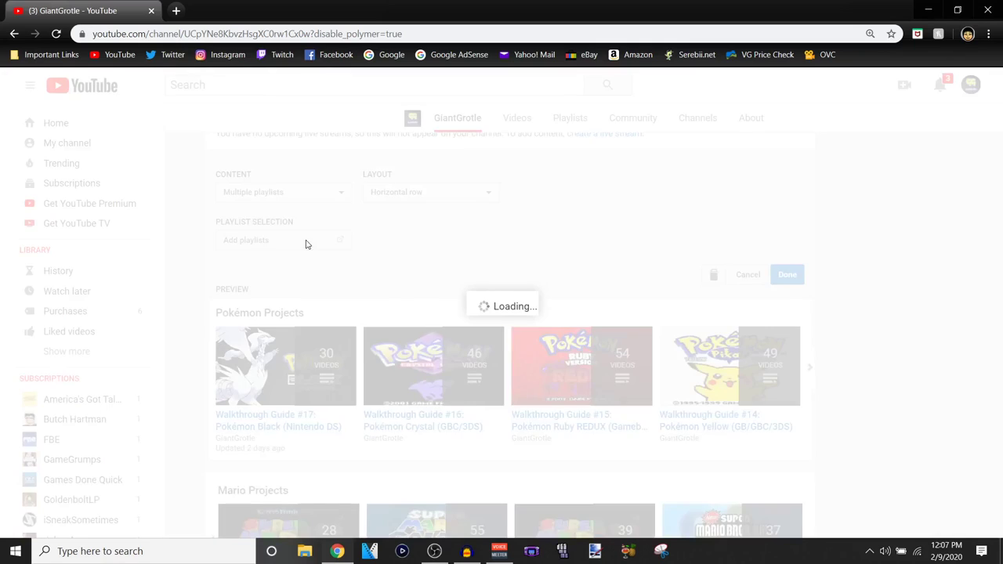
scroll(431, 266, "down", 2)
scroll(430, 267, "down", 3)
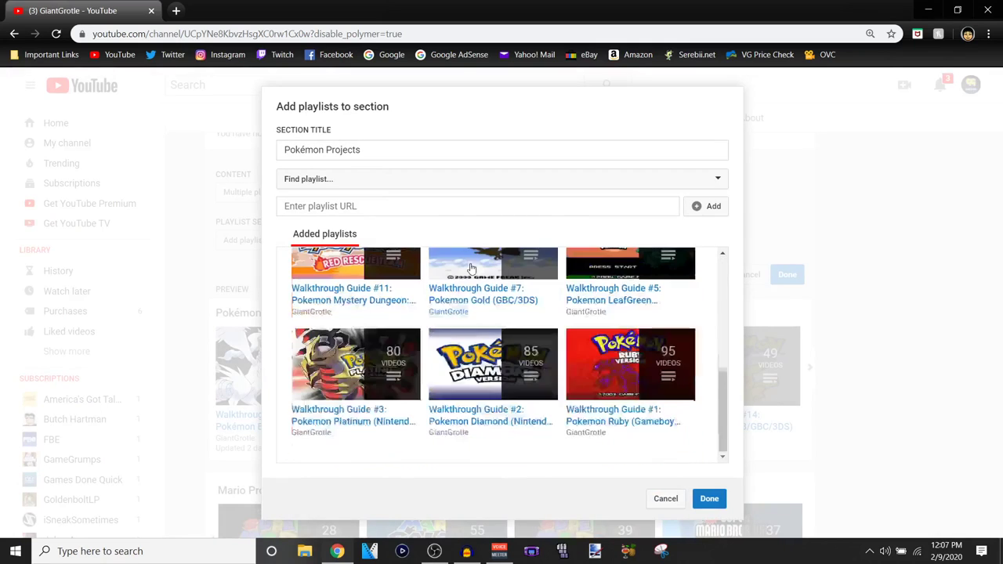
scroll(470, 271, "up", 5)
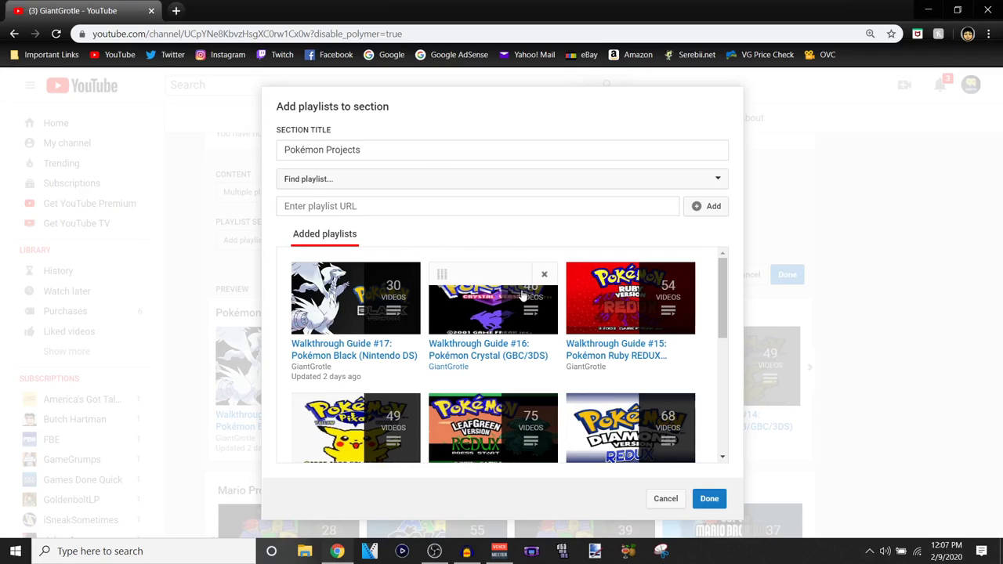
left_click_drag(450, 268, 351, 287)
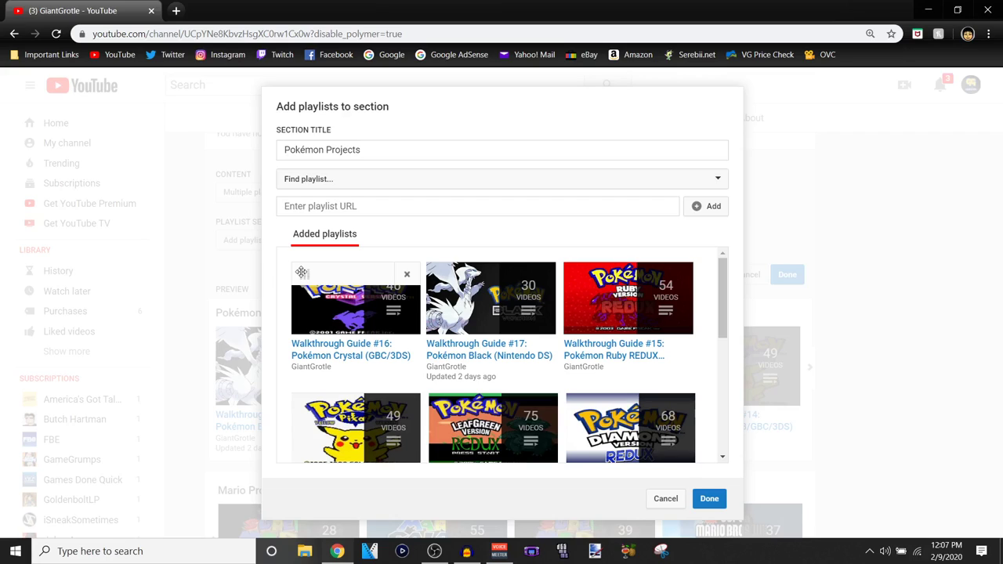
left_click_drag(305, 270, 435, 284)
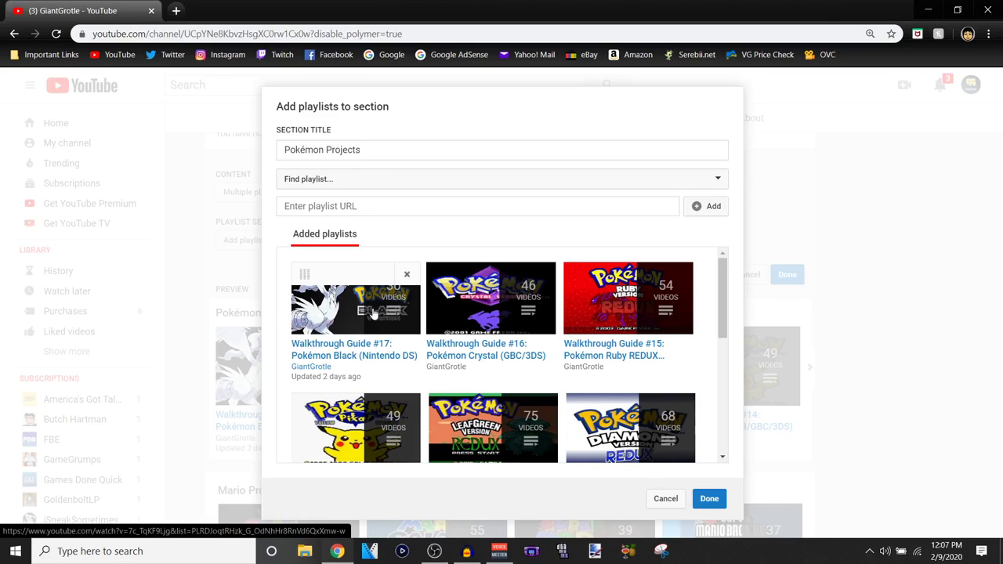
left_click(444, 181)
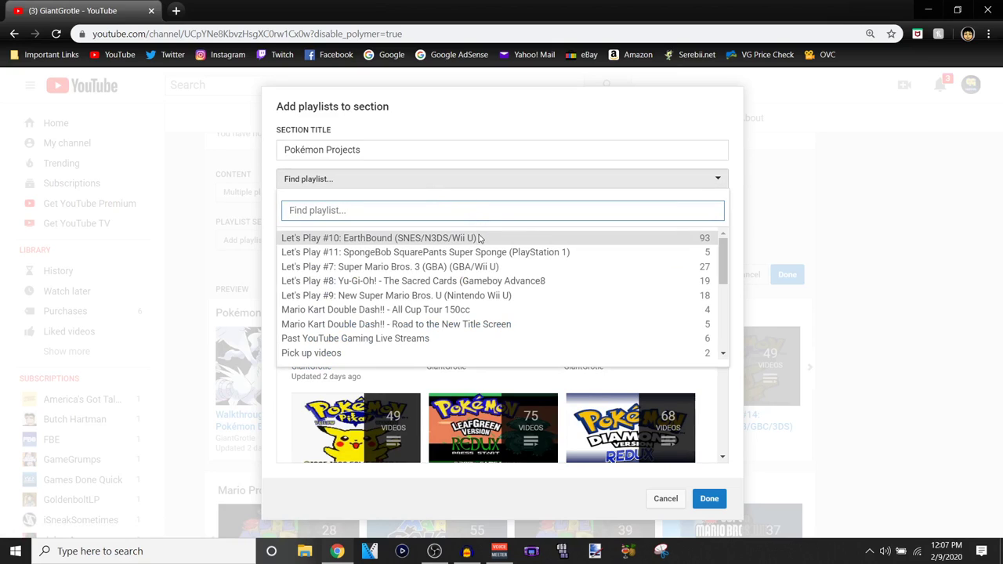
Step: Scroll through the Find playlist dropdown listing the channel's playlists
scroll(475, 266, "down", 10)
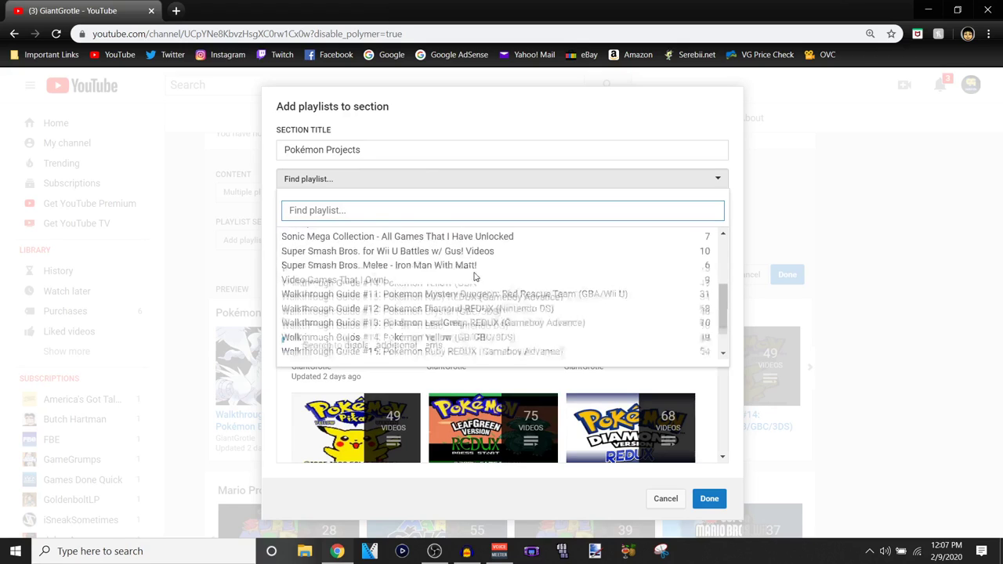
scroll(475, 274, "up", 10)
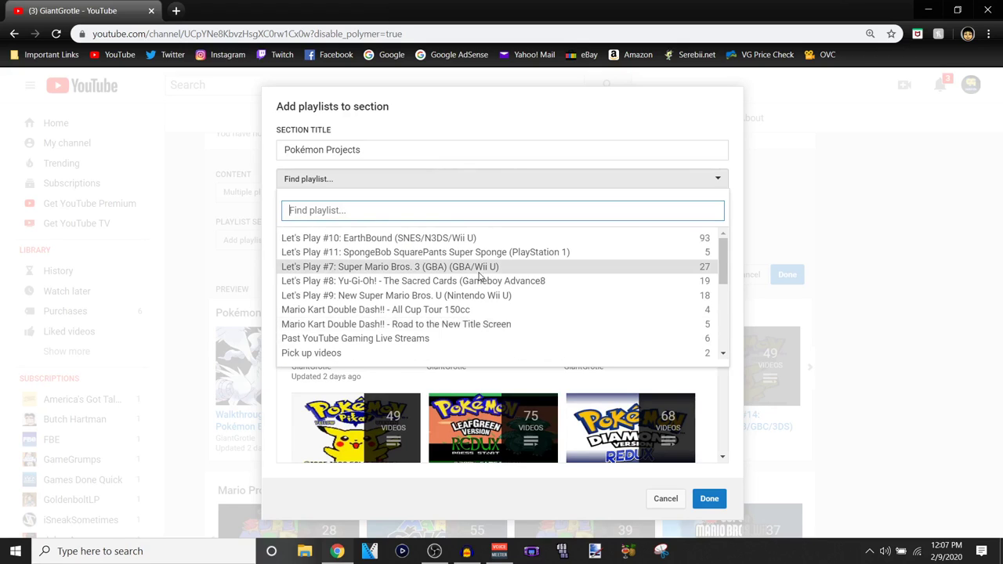
Step: Remove the Pokemon Ruby #1 playlist from Added playlists and open the Subscriptions feed in a new tab
left_click(398, 188)
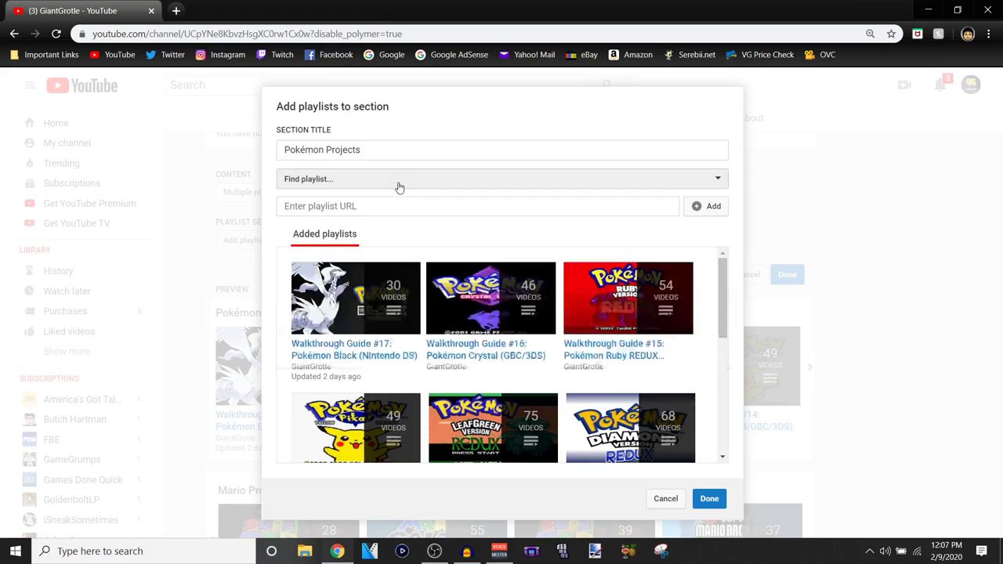
left_click(415, 205)
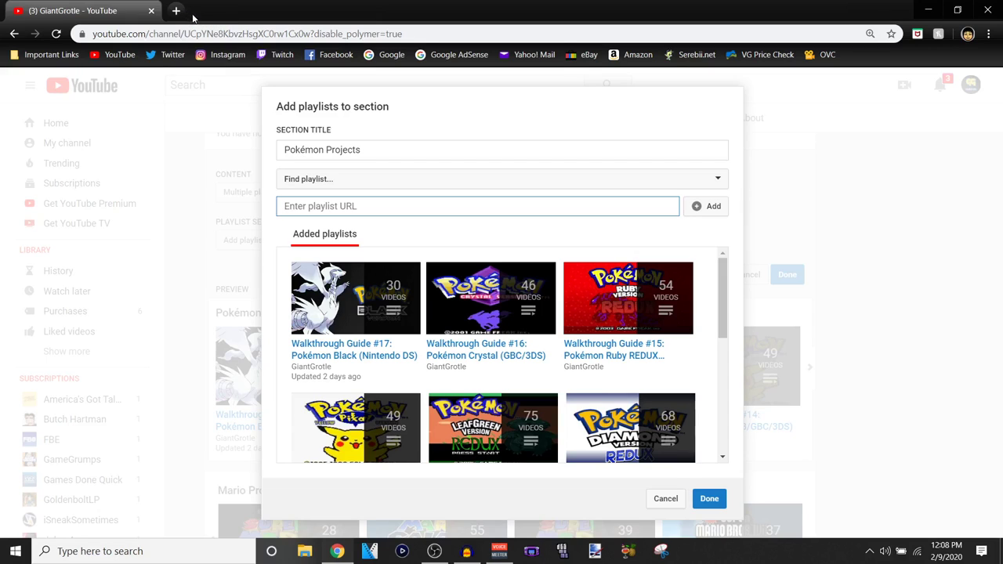
scroll(588, 344, "down", 5)
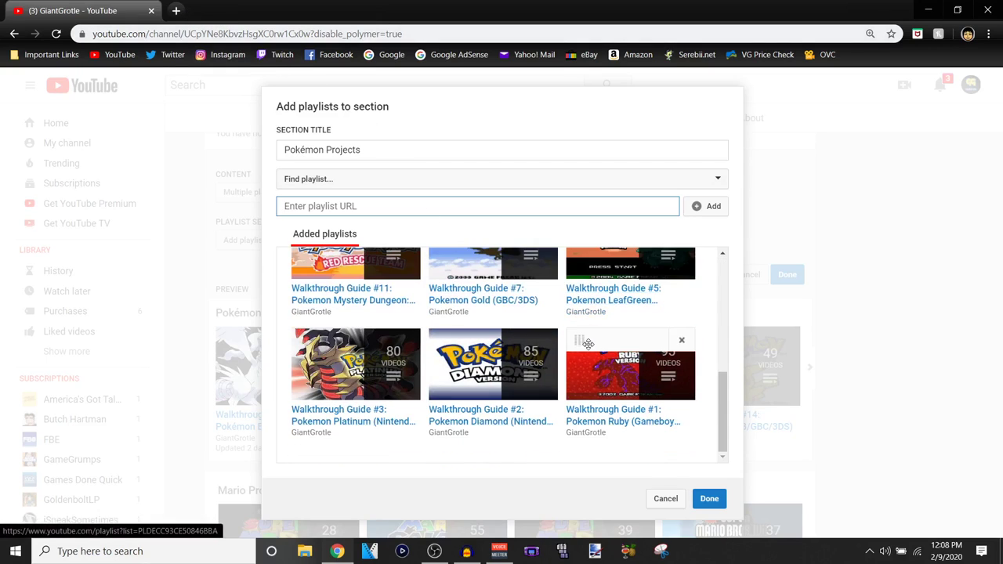
left_click(681, 341)
scroll(662, 351, "up", 5)
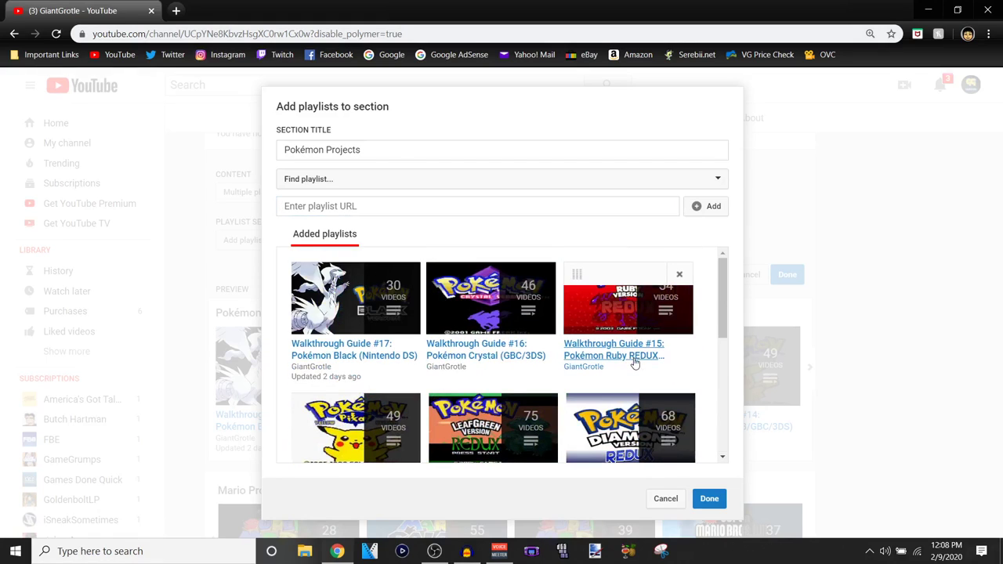
left_click(175, 10)
left_click(125, 54)
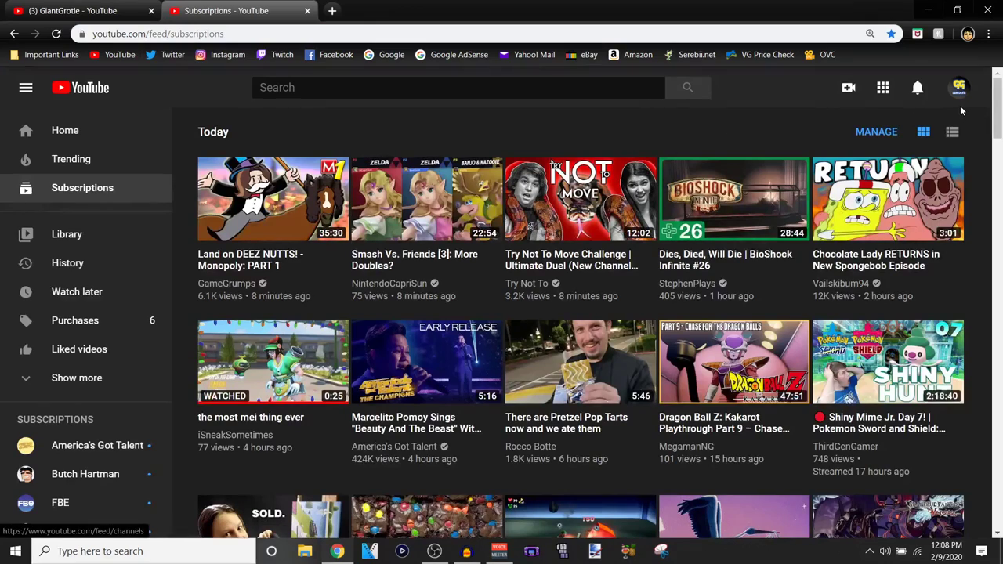
Step: Go to the YouTube Studio dashboard from the avatar account menu
left_click(957, 99)
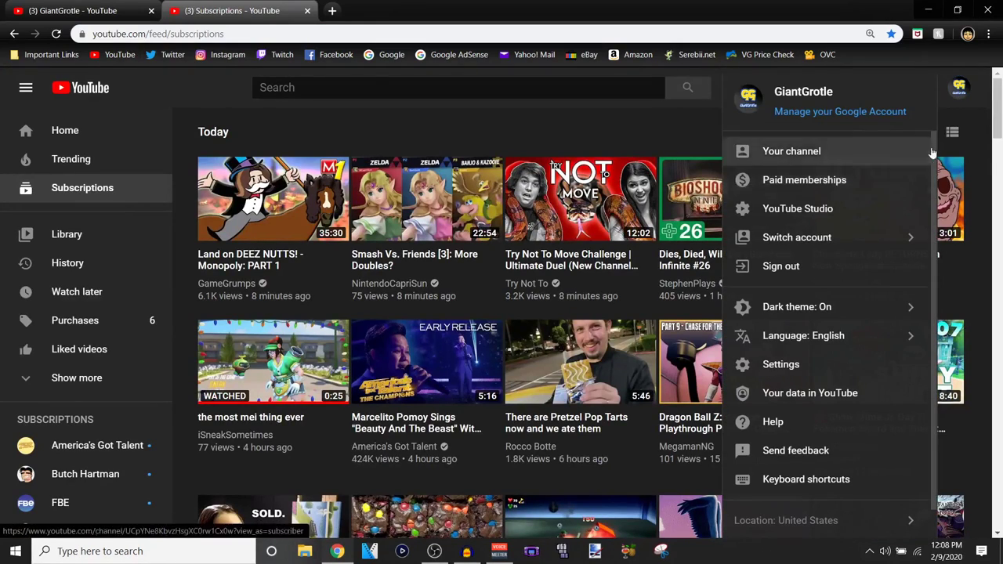
left_click(955, 91)
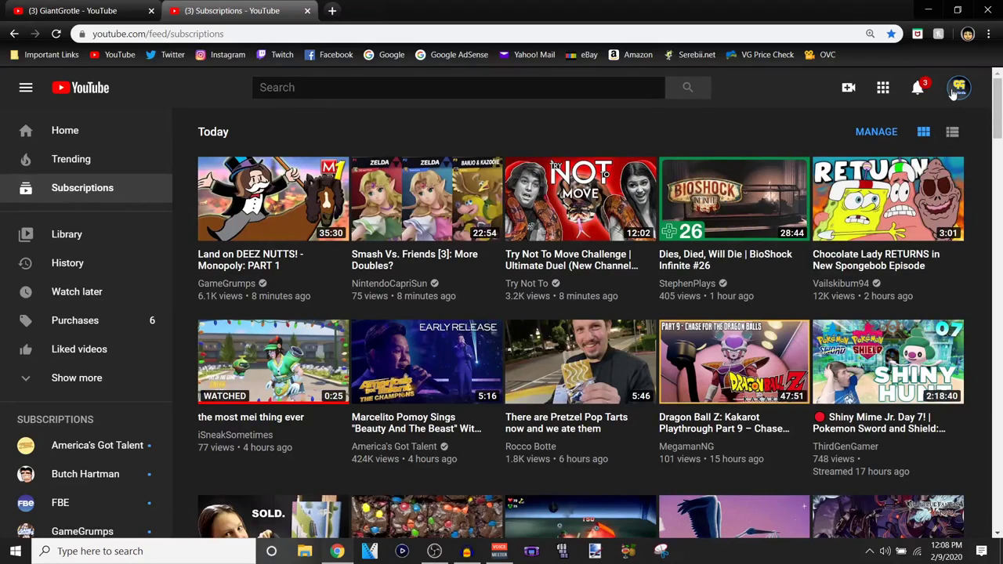
left_click(956, 89)
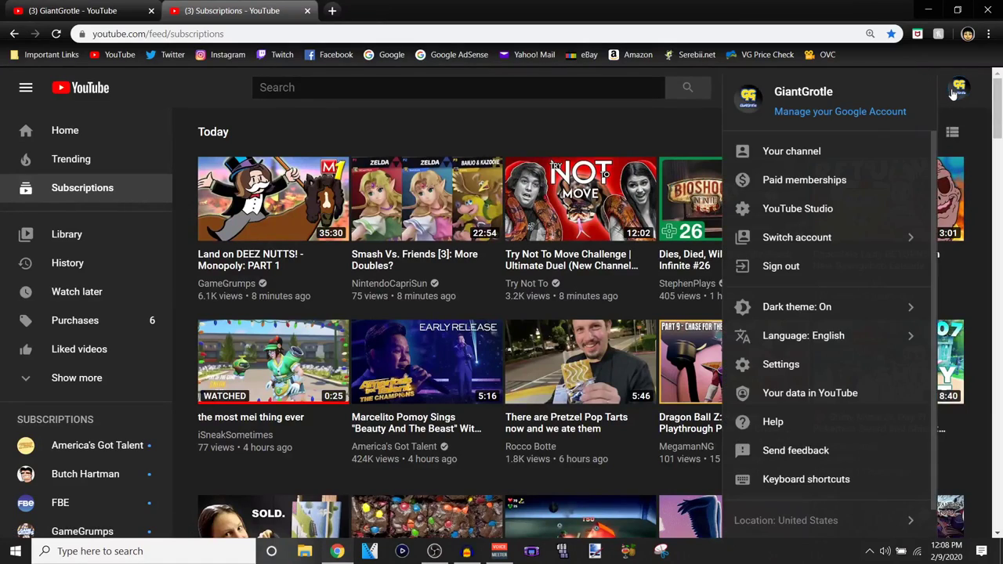
left_click(818, 207)
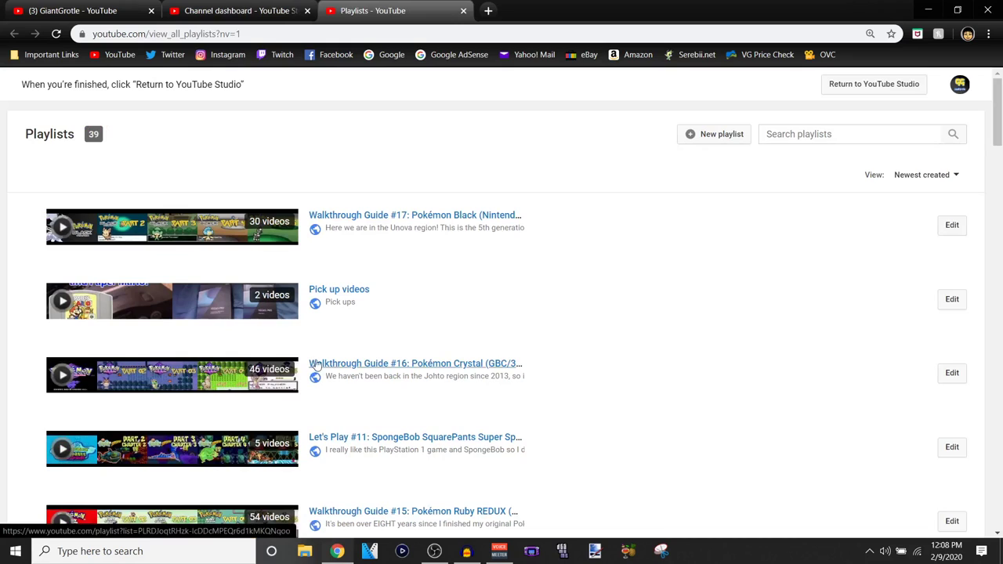
Step: Open the Walkthrough Guide #1: Pokemon Ruby playlist from the Playlists page and copy its URL
scroll(372, 355, "down", 8)
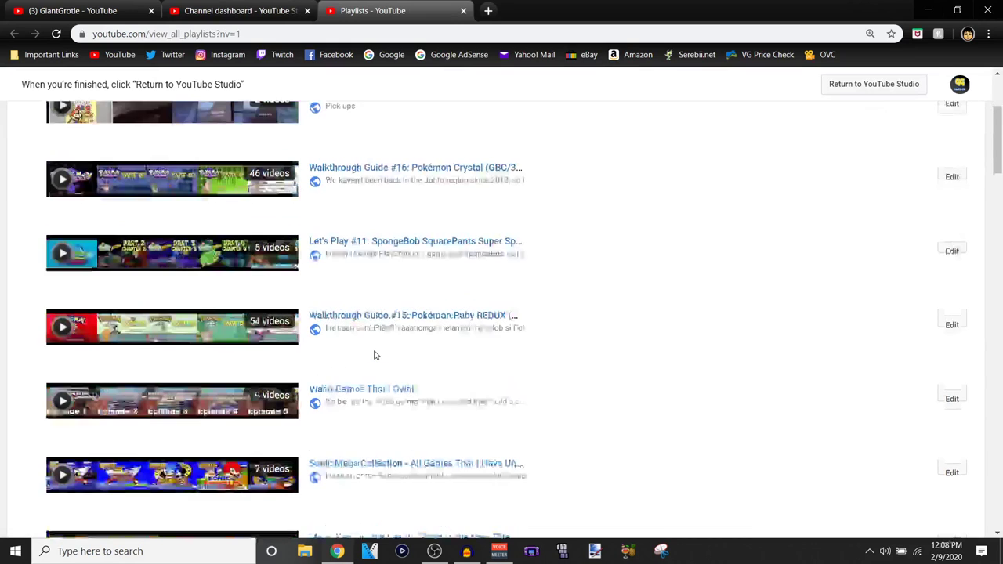
scroll(376, 357, "down", 10)
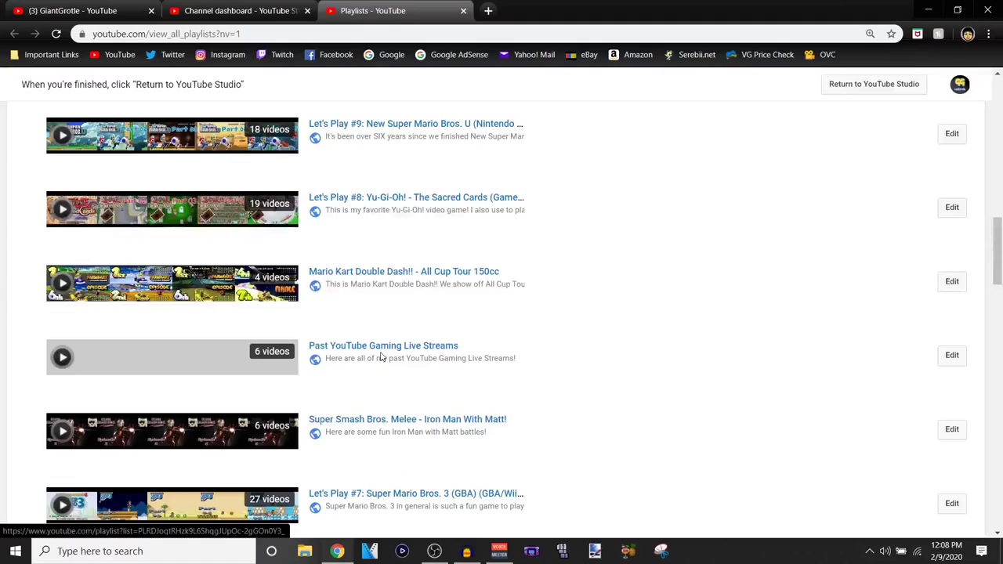
scroll(384, 357, "down", 15)
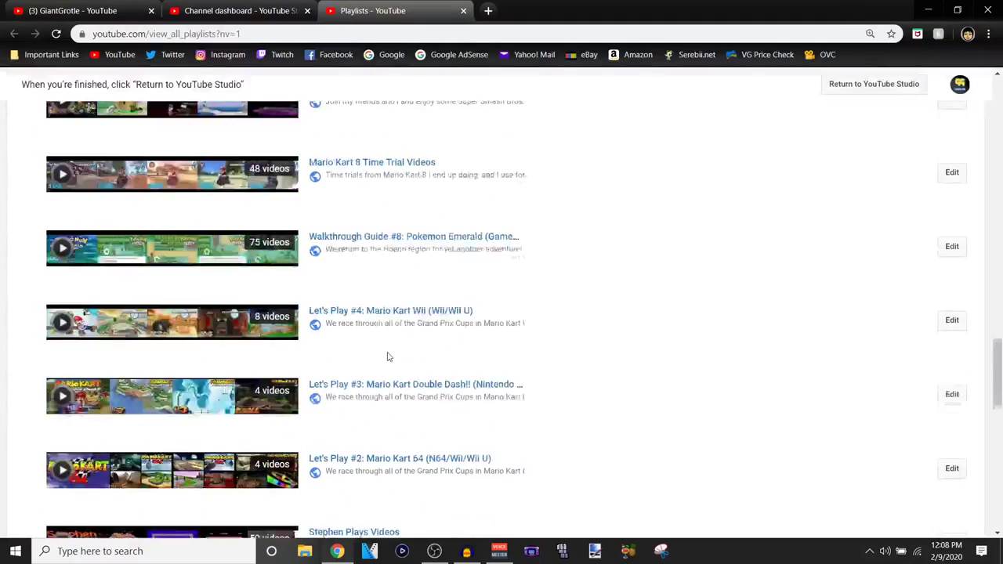
scroll(397, 357, "down", 6)
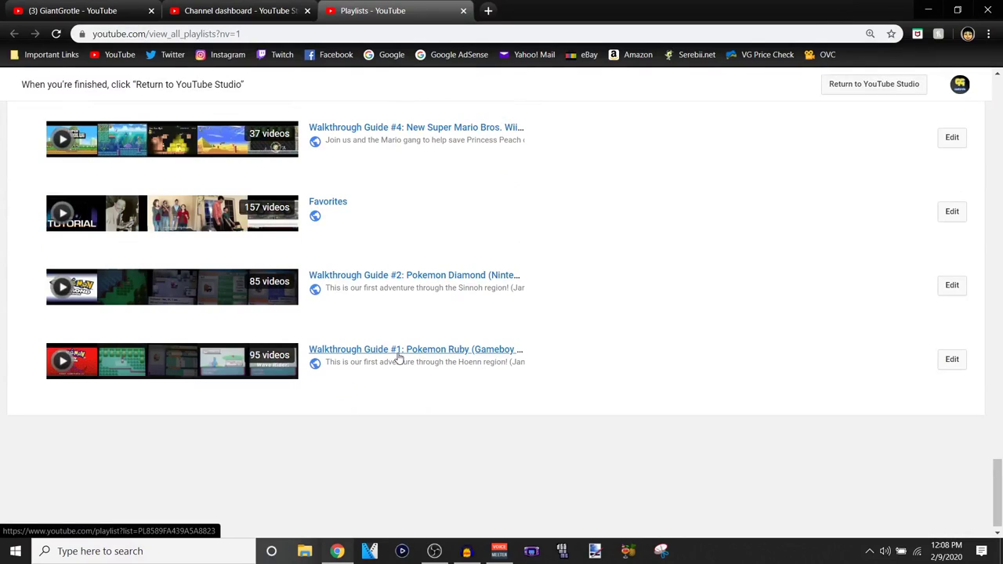
left_click(398, 352)
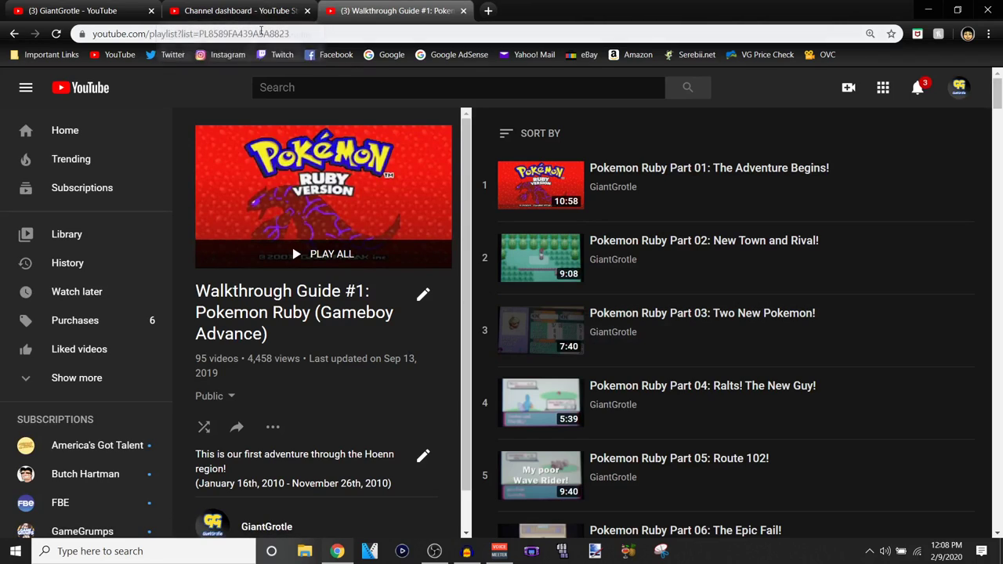
left_click(262, 34)
right_click(261, 34)
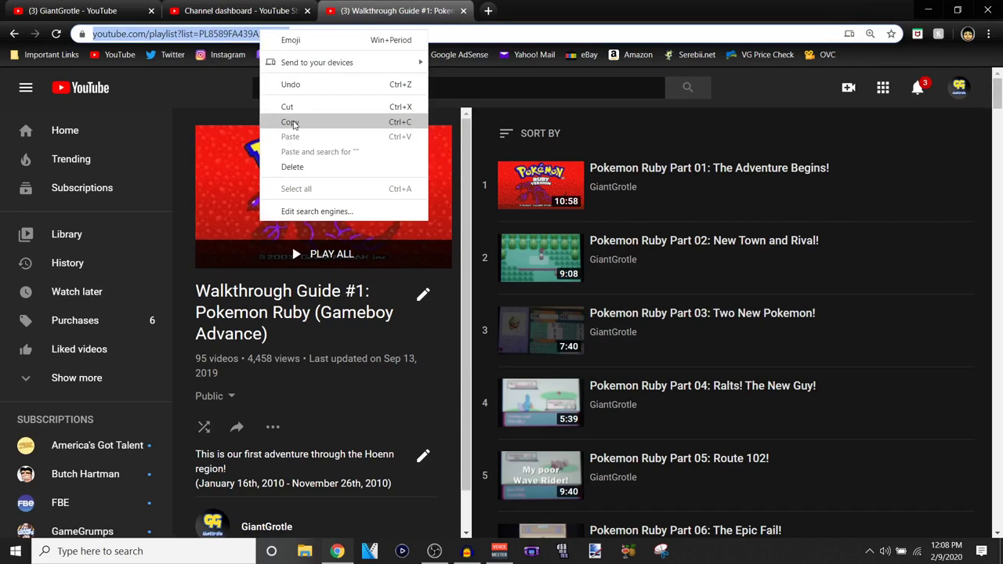
left_click(289, 122)
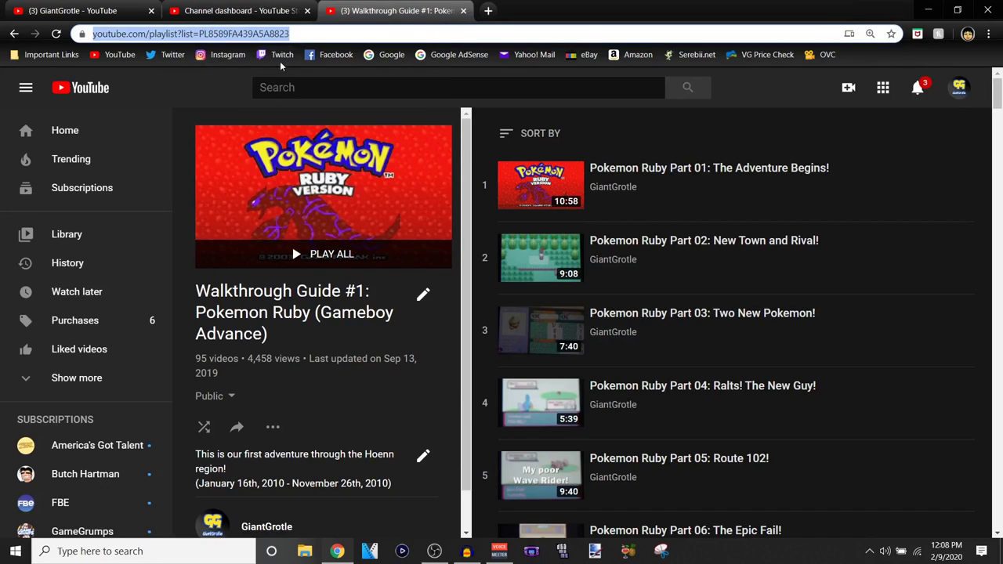
Step: Close the extra tabs, paste the copied Guide #1 Ruby playlist URL, and add it to the section
left_click(269, 13)
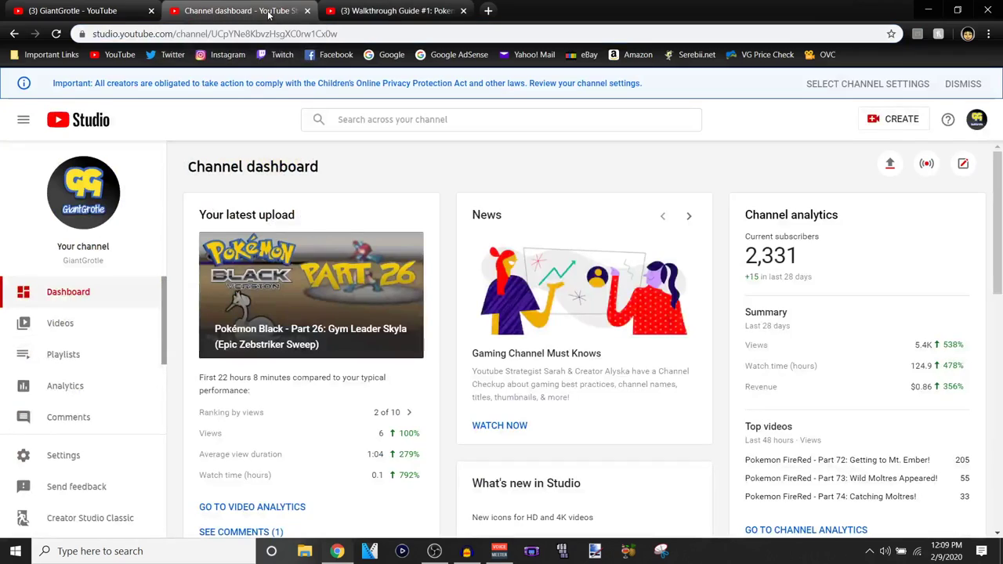
left_click(307, 11)
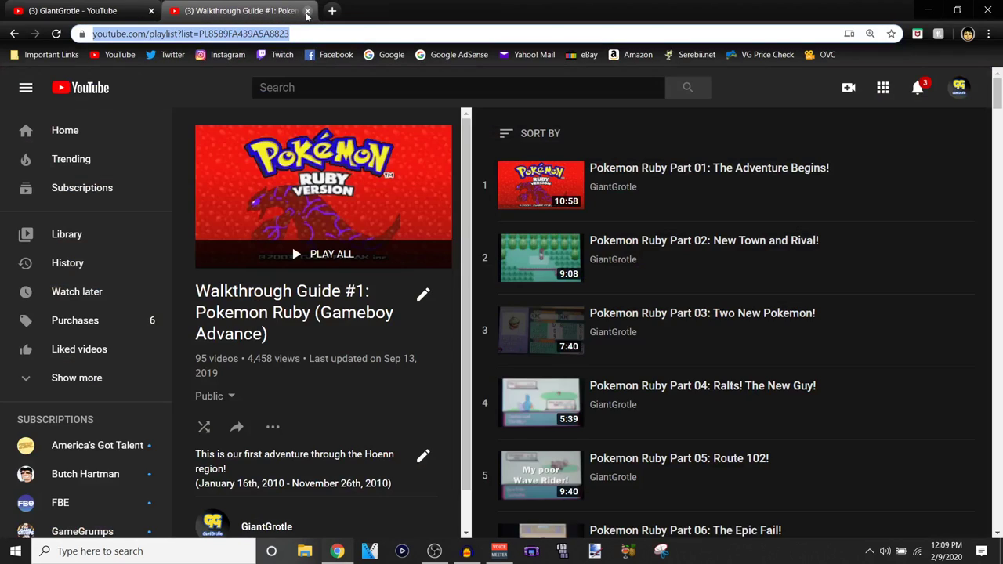
left_click(307, 11)
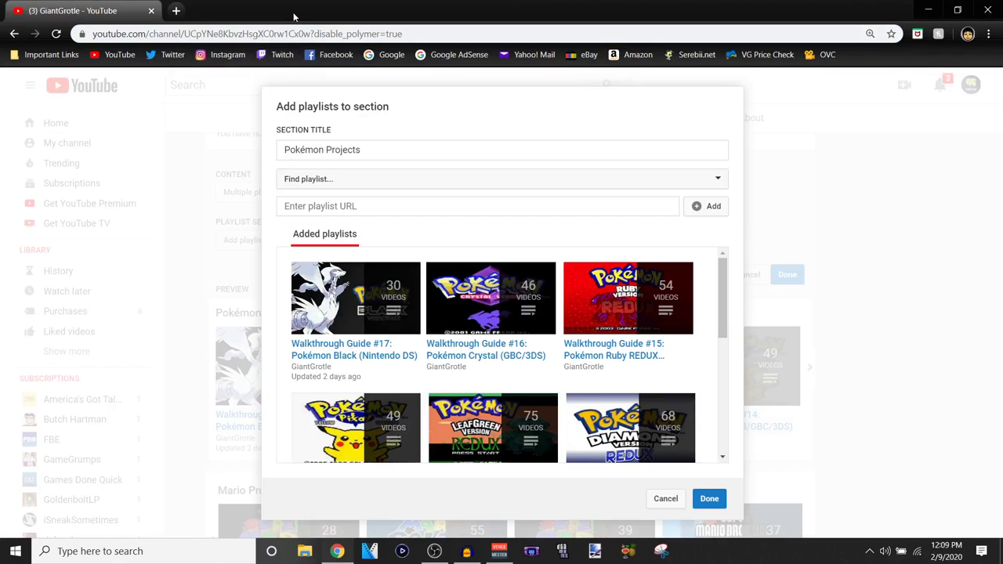
left_click(349, 203)
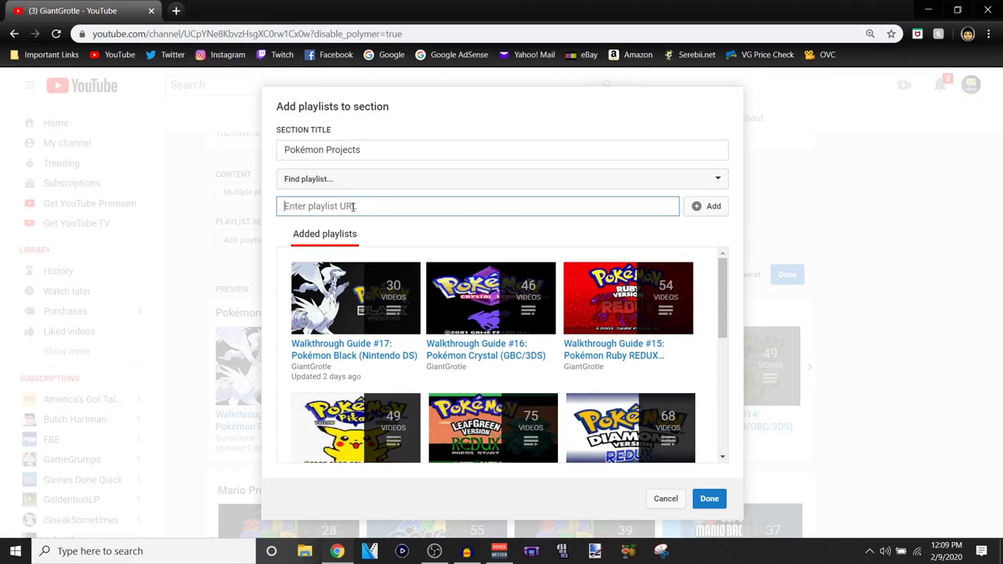
right_click(355, 206)
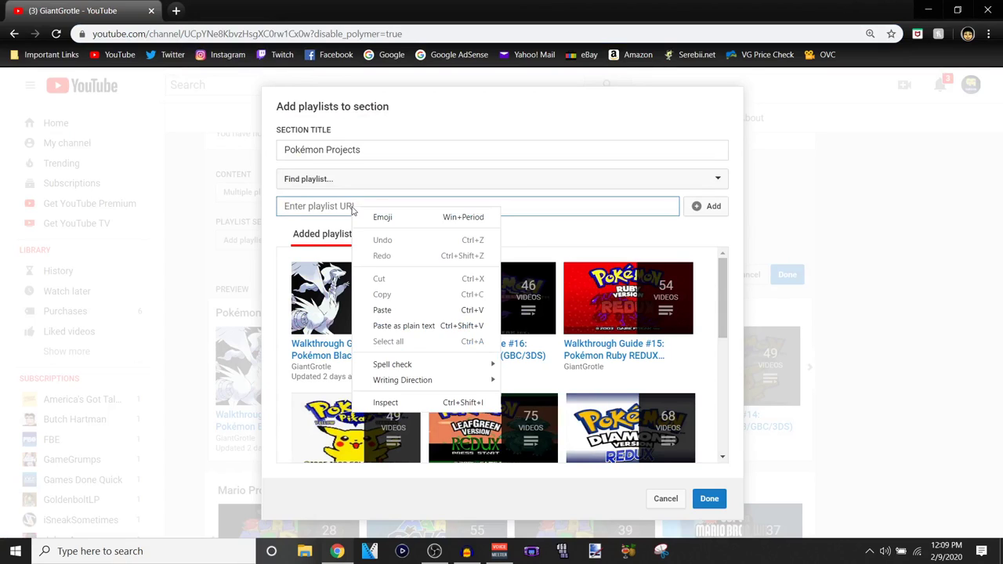
left_click(408, 310)
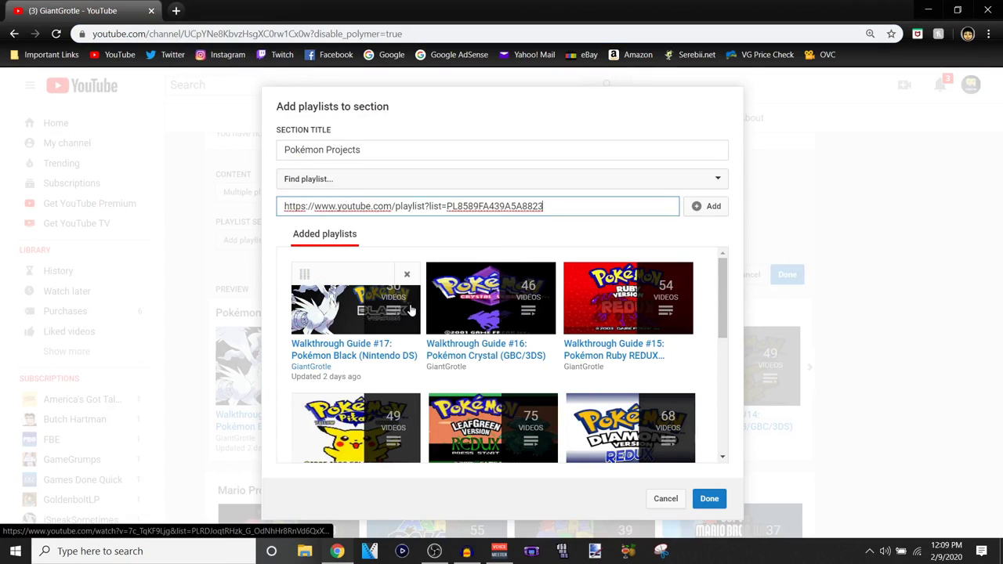
left_click(719, 207)
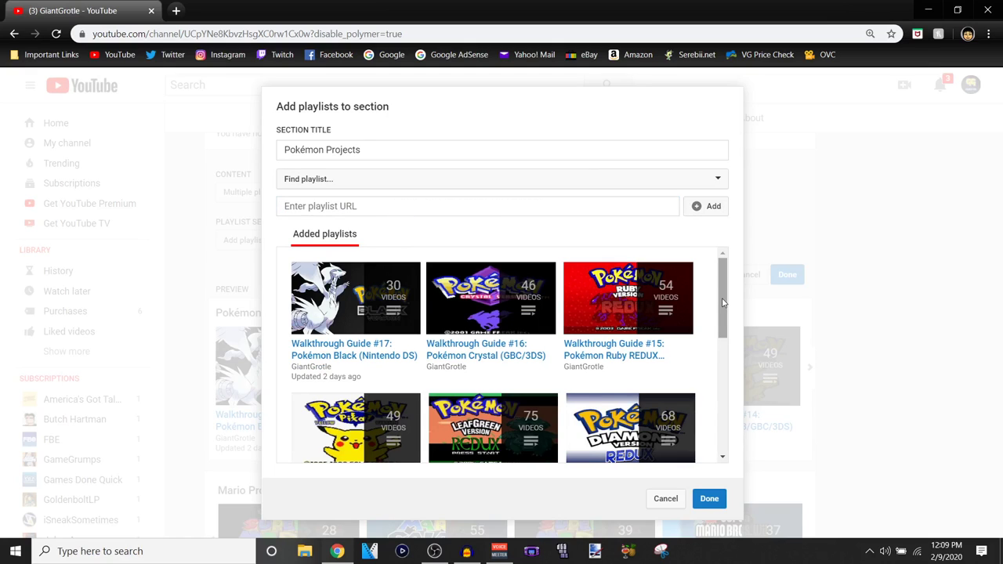
Step: Drag the Guide #1 Ruby playlist to reposition it among the added playlists
left_click_drag(722, 302, 723, 420)
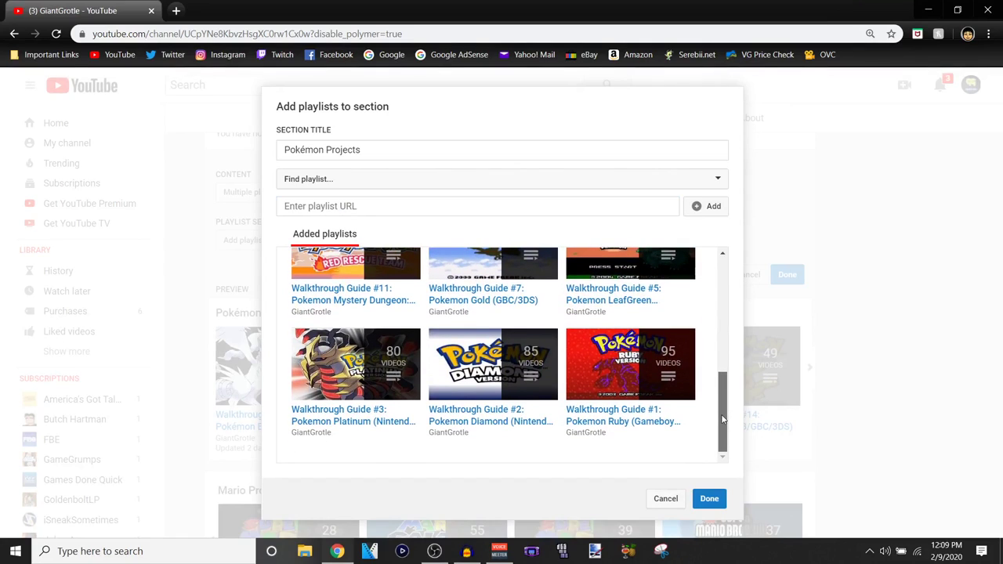
mouse_move(582, 338)
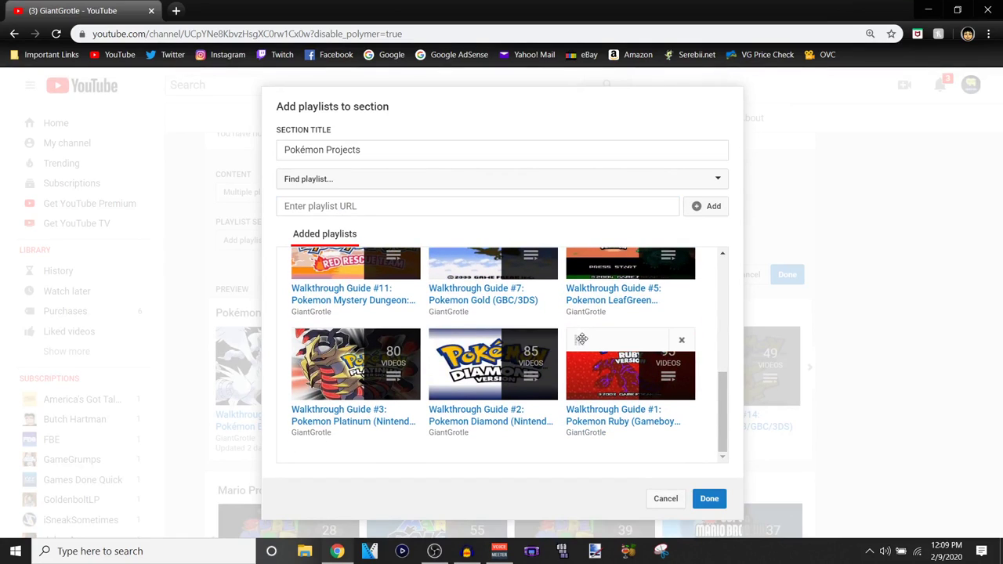
mouse_move(581, 339)
left_mouse_down()
mouse_move(586, 332)
mouse_move(371, 300)
mouse_move(421, 335)
mouse_move(433, 329)
mouse_move(429, 290)
mouse_move(470, 335)
mouse_move(588, 338)
left_mouse_up()
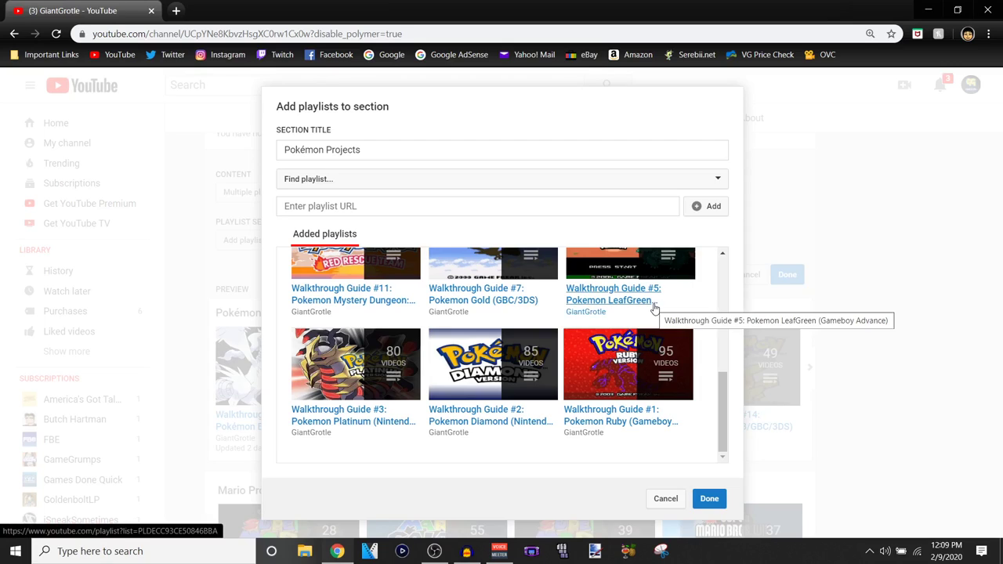
Step: Save the Pokémon Projects section and page its row to confirm Guide #1 Ruby ends it
left_click(708, 499)
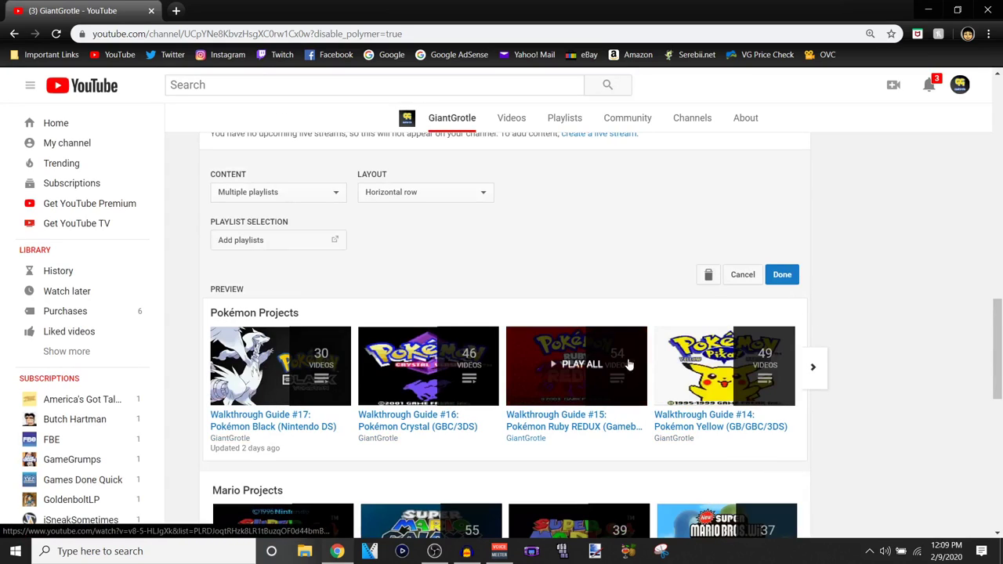
left_click(782, 275)
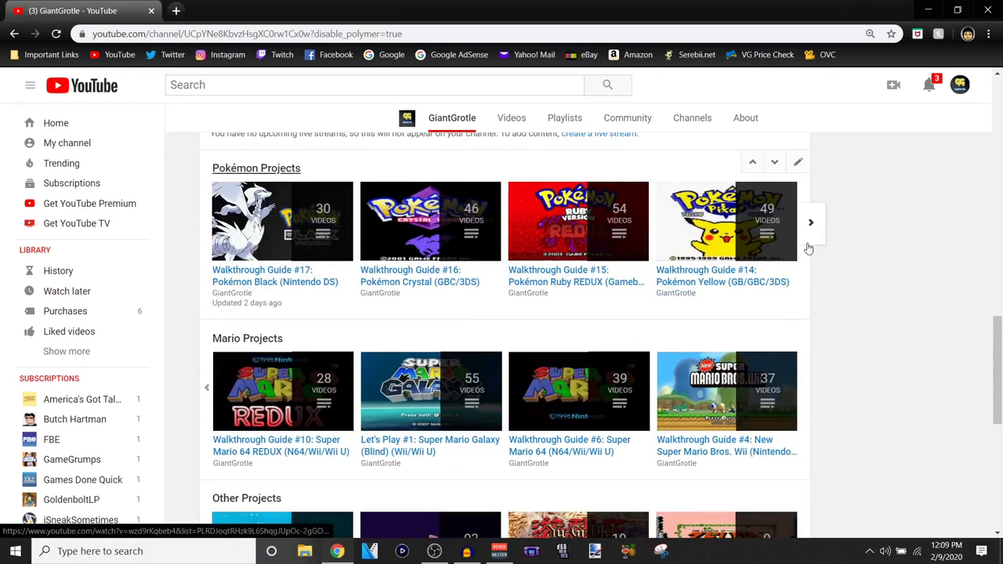
left_click(812, 242)
left_click(812, 243)
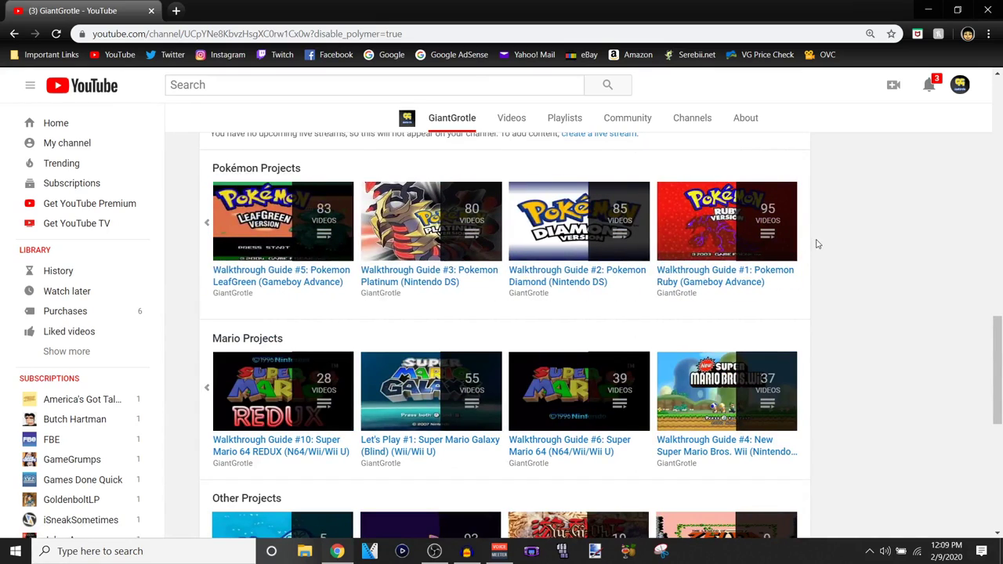
mouse_move(781, 266)
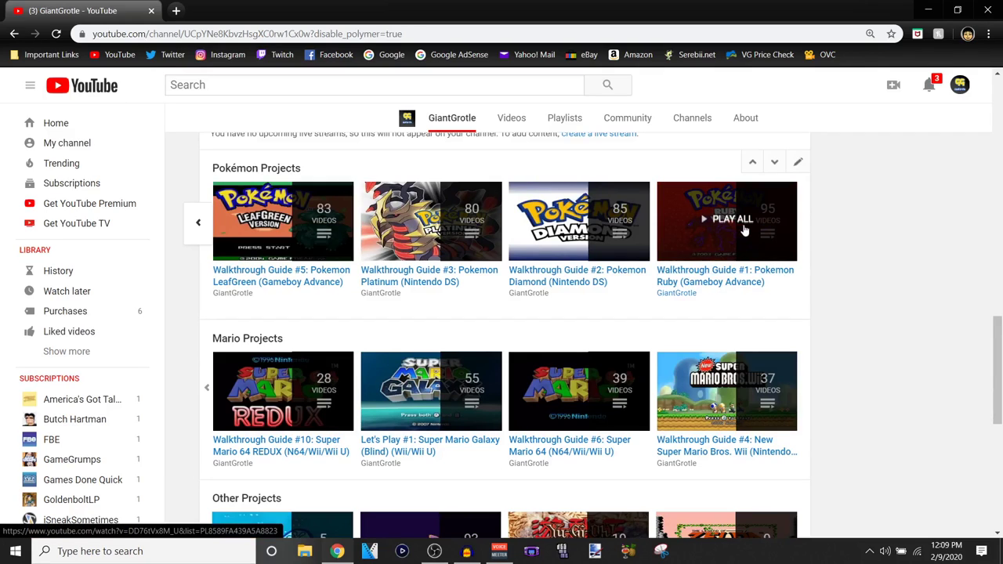
scroll(744, 230, "down", 2)
scroll(709, 251, "down", 4)
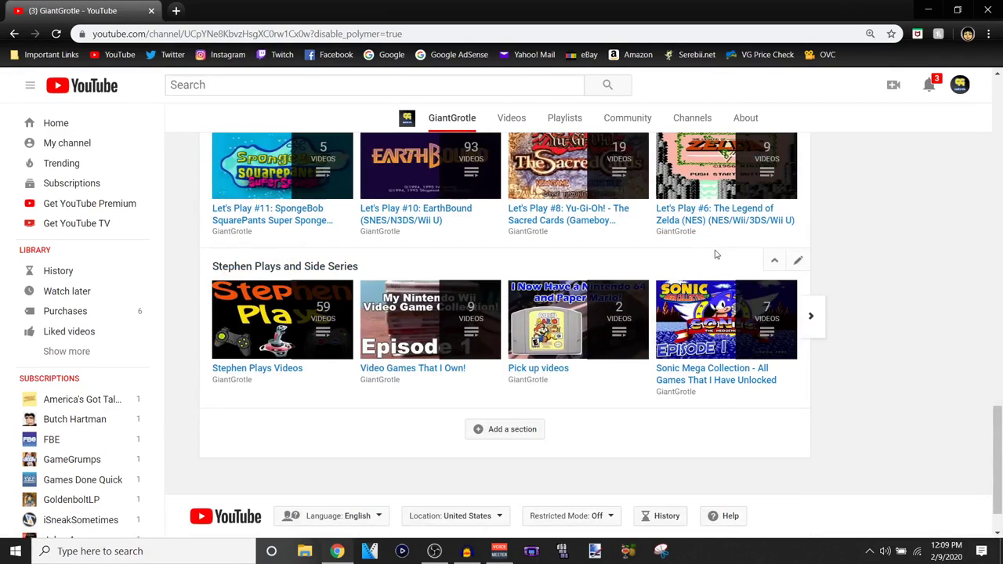
scroll(721, 255, "up", 8)
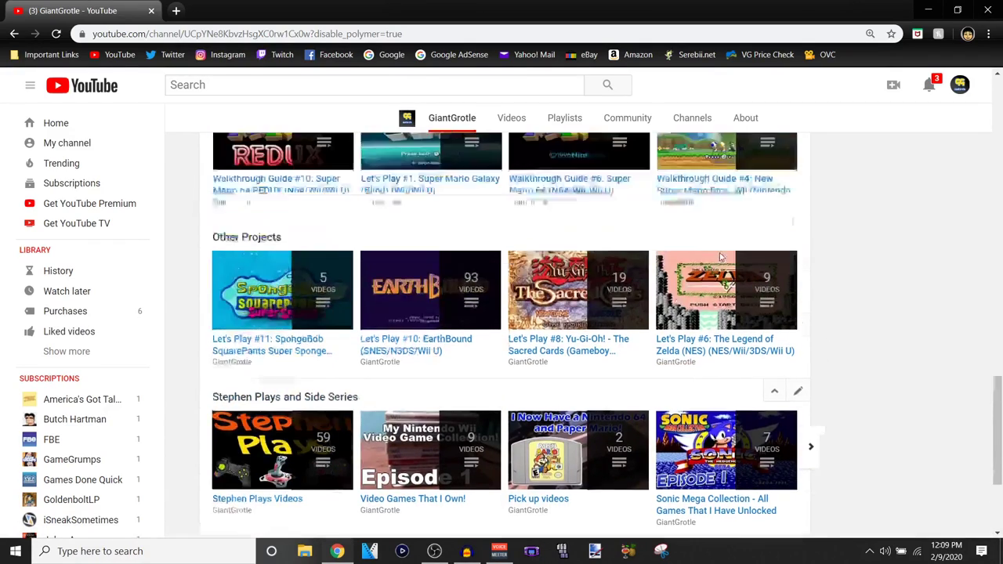
scroll(740, 254, "up", 2)
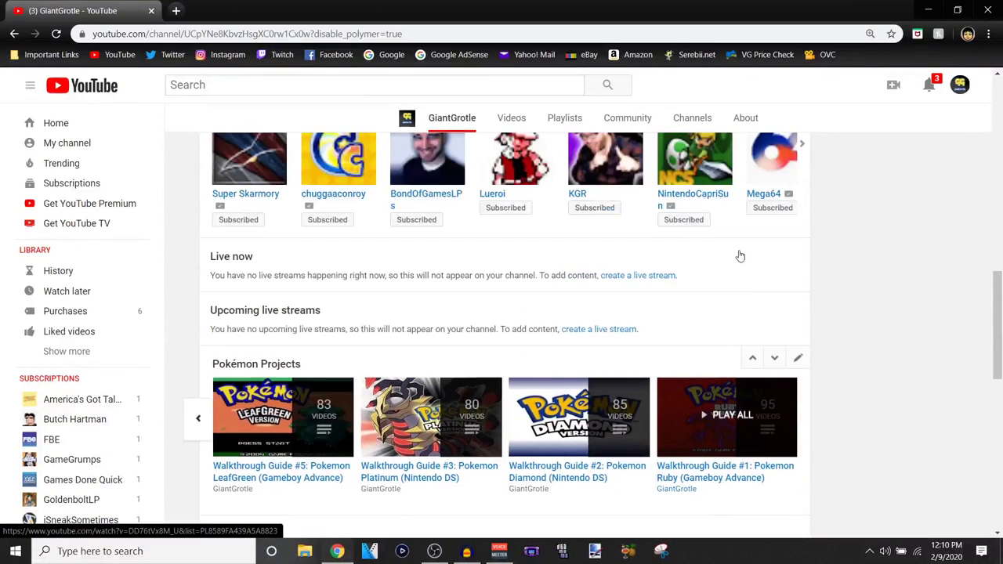
scroll(772, 322, "up", 4)
Step: Go to My channel, check the Pokémon Projects row below Pokémon Black - Part 1, then open layout customization
scroll(778, 318, "up", 10)
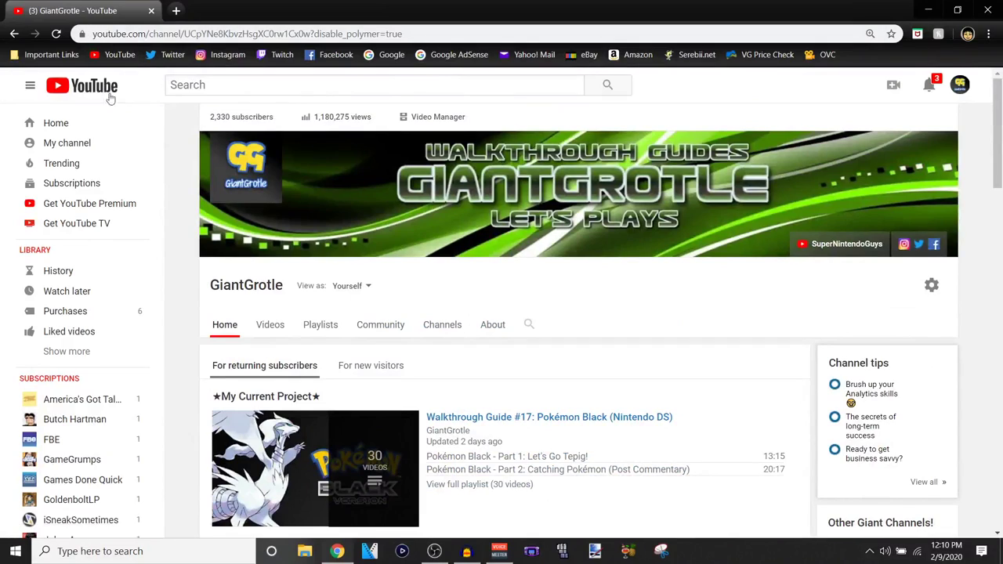
left_click(107, 143)
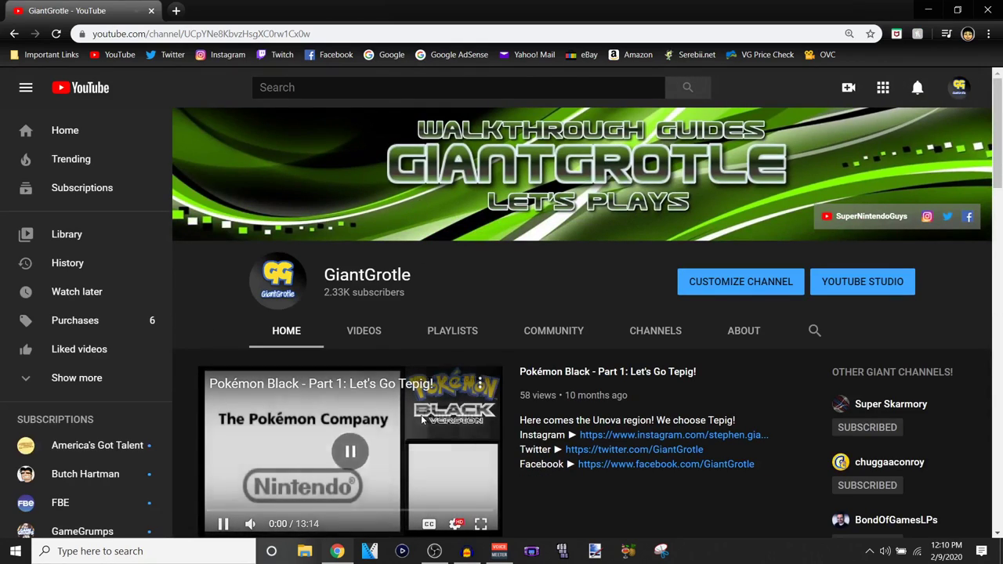
scroll(580, 376, "down", 5)
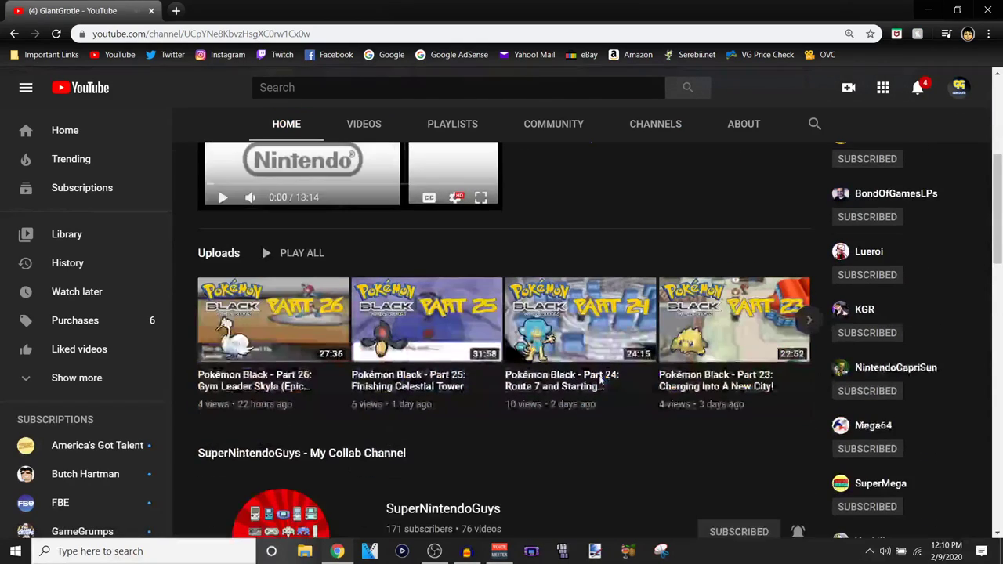
scroll(602, 379, "down", 9)
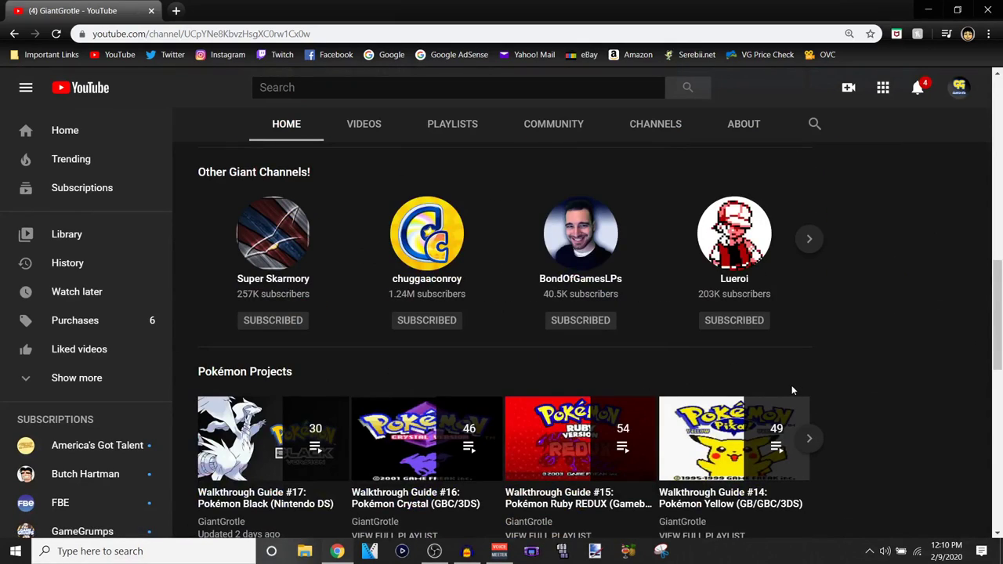
scroll(791, 385, "down", 3)
scroll(791, 383, "up", 8)
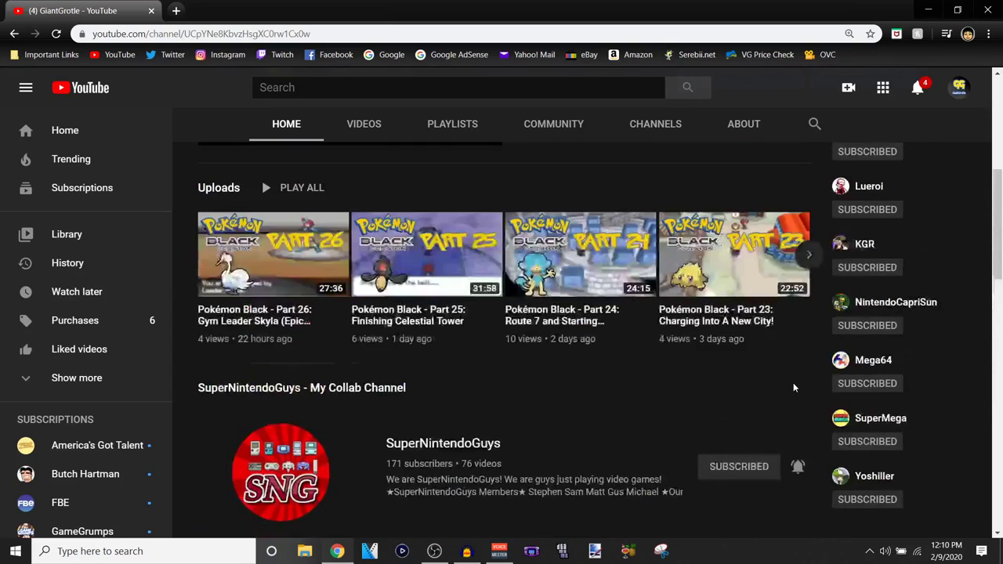
scroll(792, 385, "up", 6)
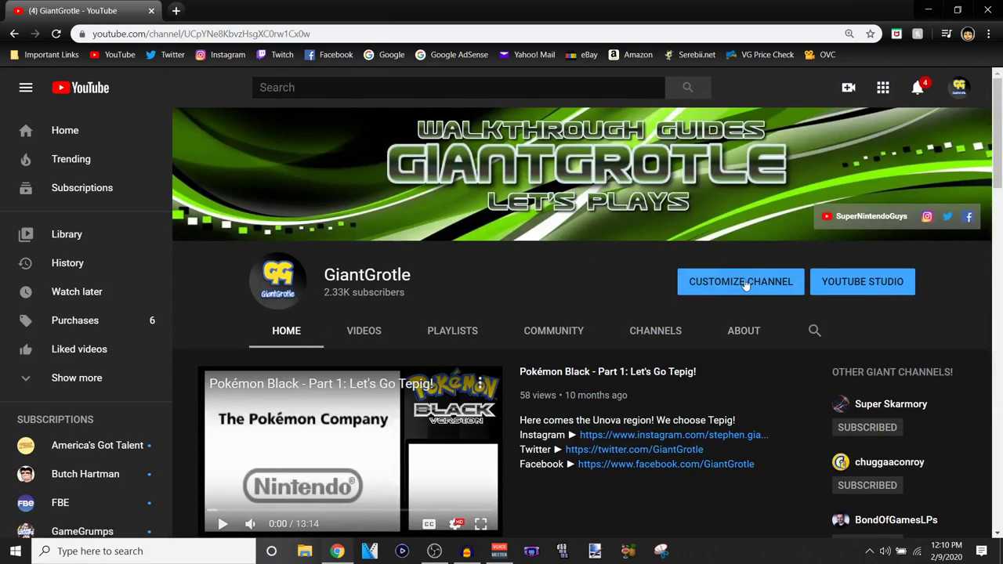
left_click(745, 286)
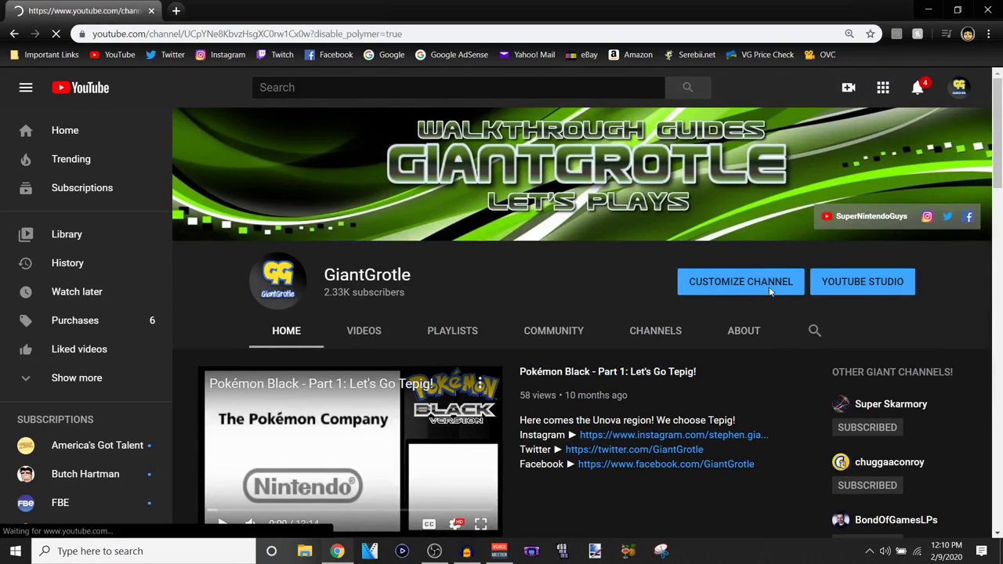
Step: Cancel the Upcoming live streams edit and open Add playlists for the Pokémon Projects section
scroll(770, 298, "down", 10)
scroll(770, 312, "down", 5)
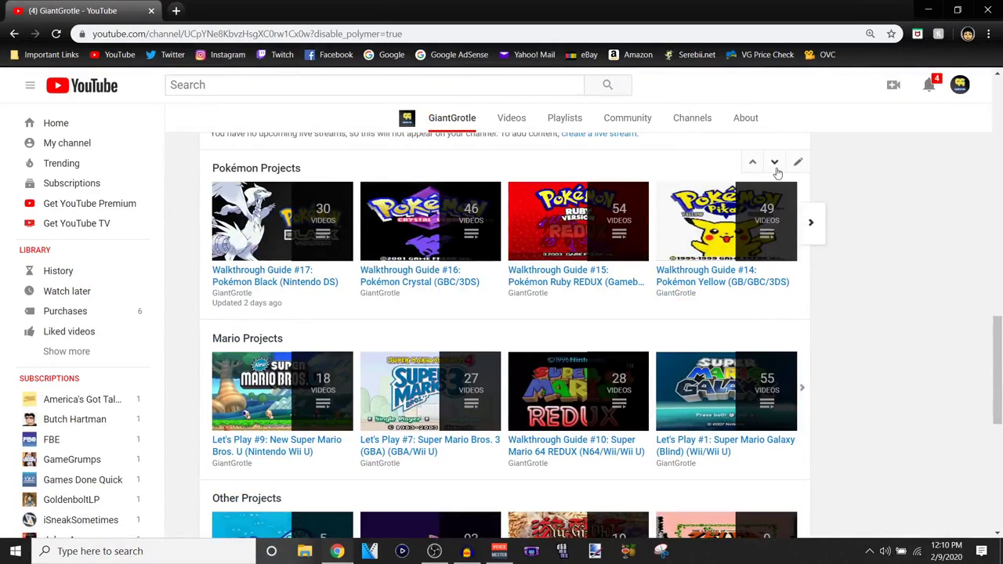
scroll(656, 240, "up", 2)
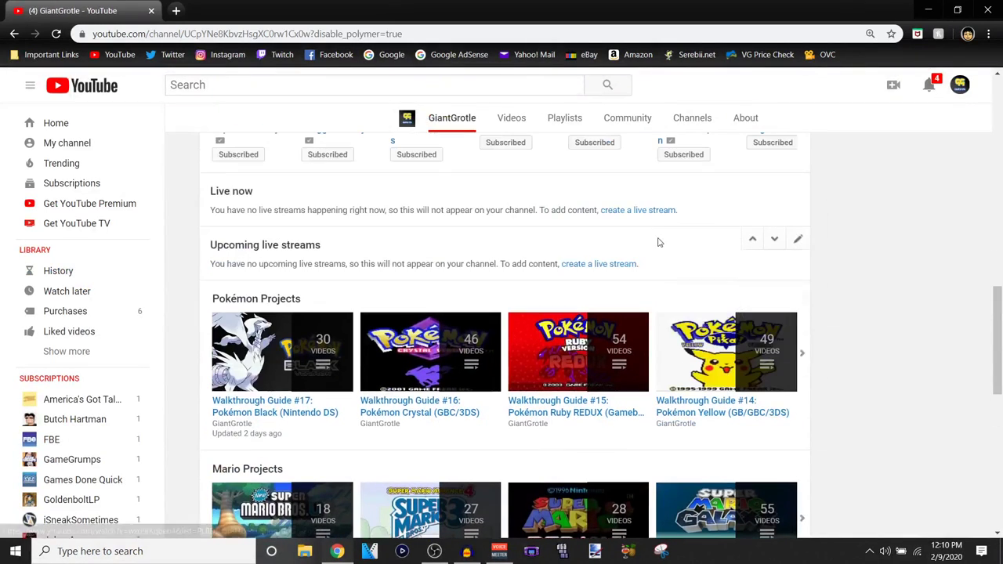
left_click(800, 243)
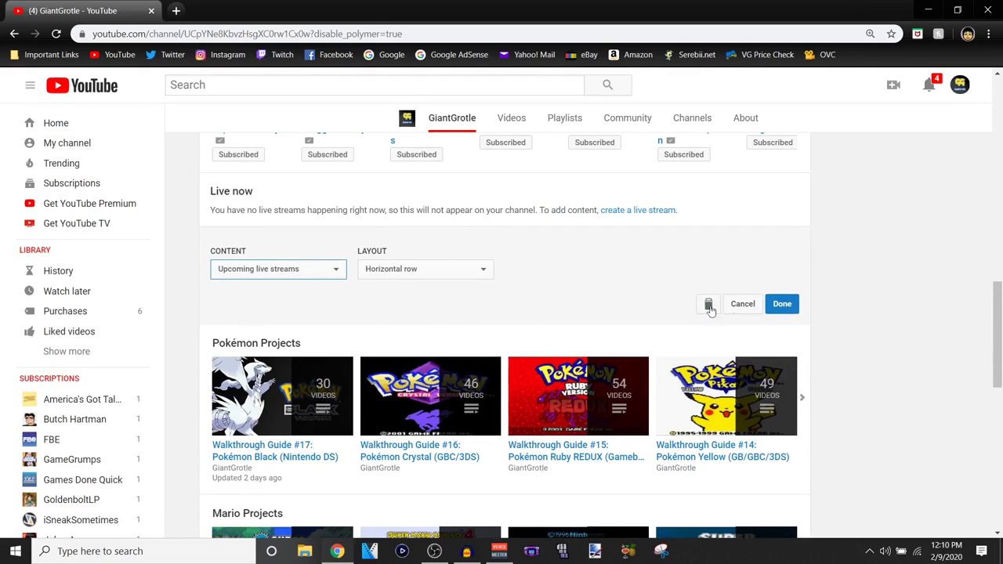
left_click(744, 306)
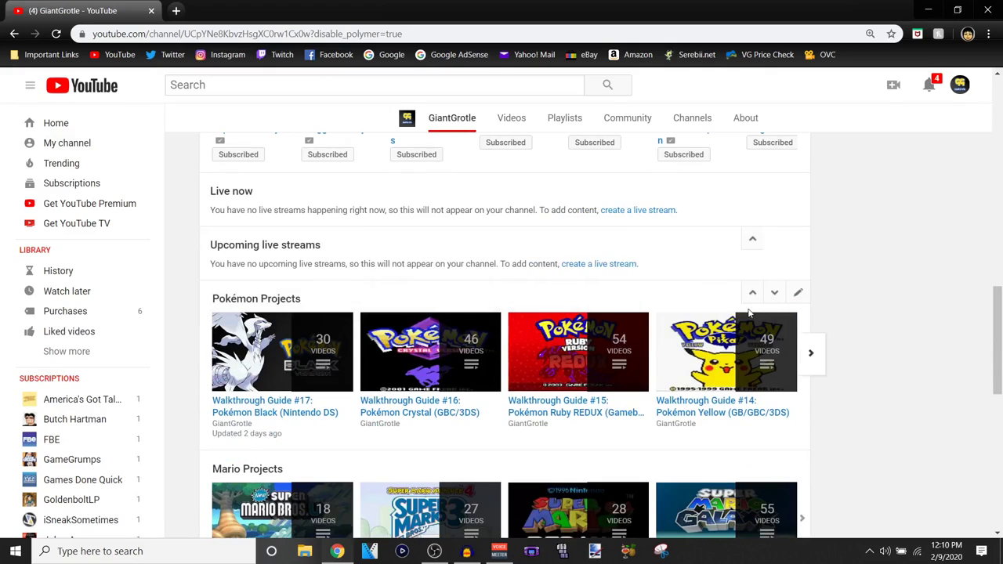
left_click(796, 293)
left_click(291, 371)
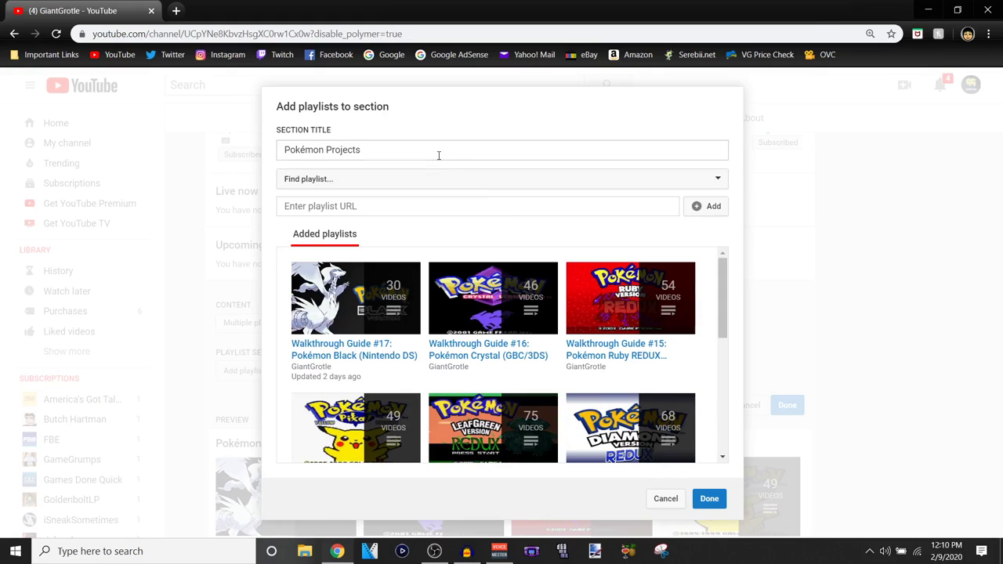
Step: Trim the end of the section title and apply the edit
left_click_drag(439, 155, 329, 143)
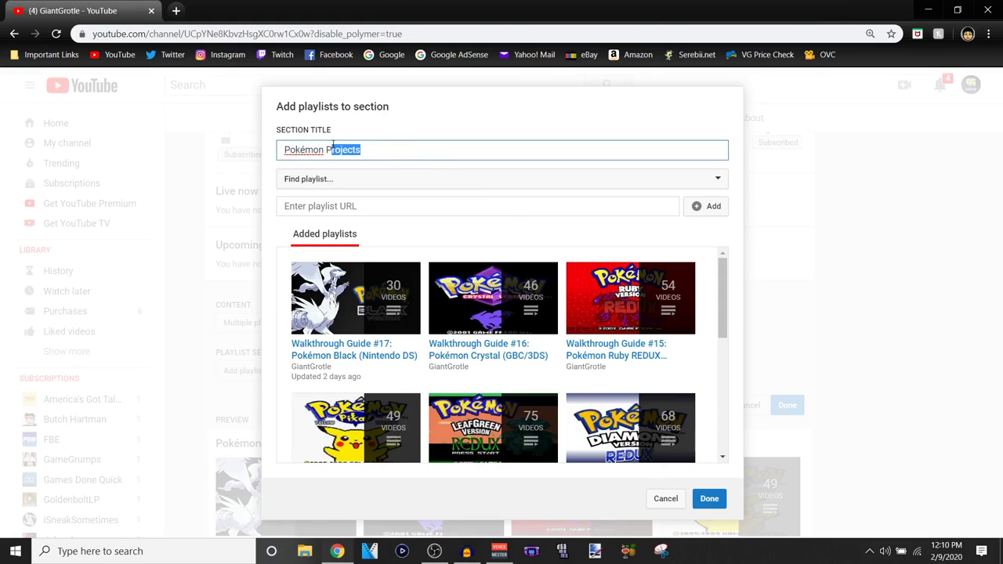
key("BackSpace")
left_click(709, 498)
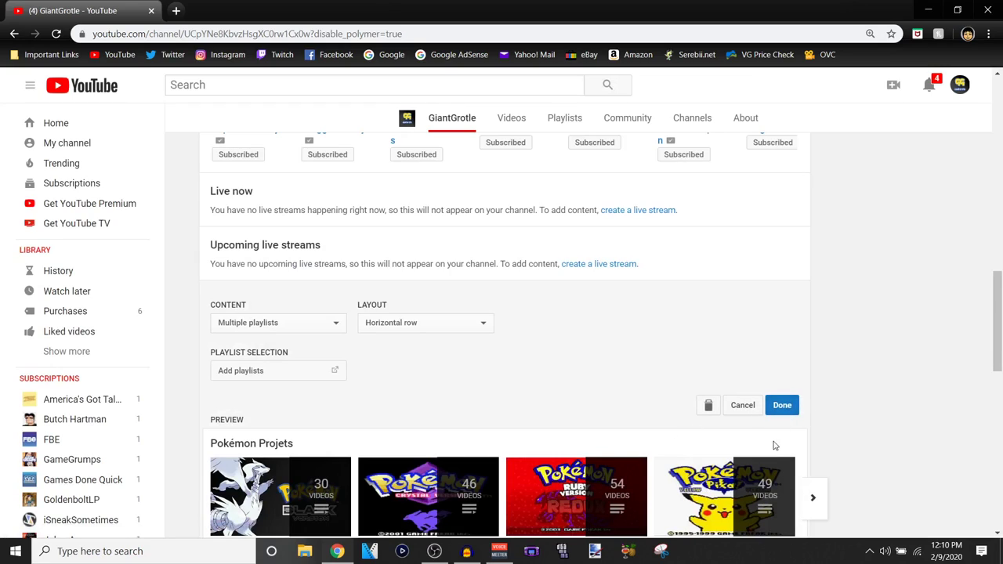
Step: Correct the title from 'Pokémon Projets' to 'Pokémon Projects' and save the section
left_click(289, 373)
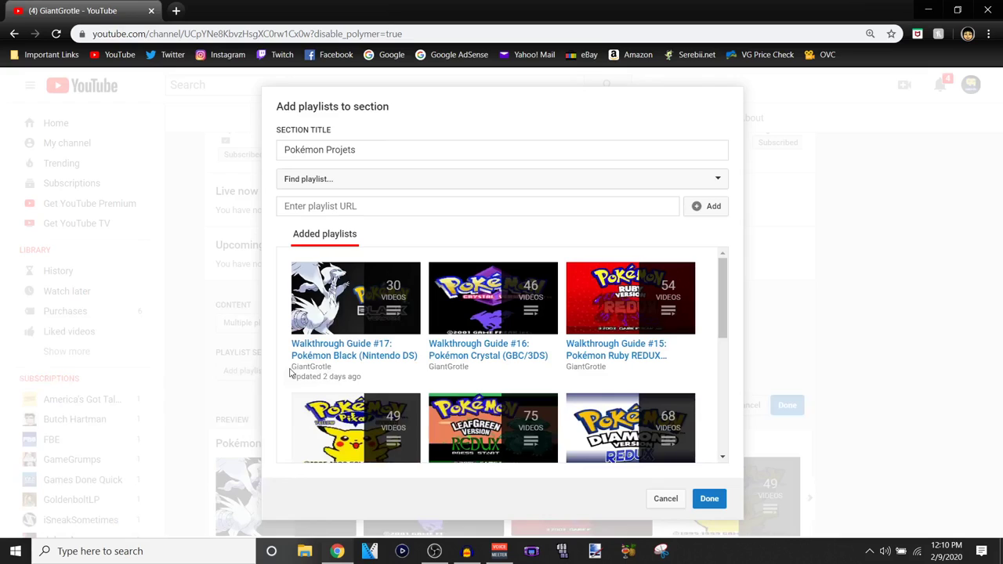
left_click(355, 149)
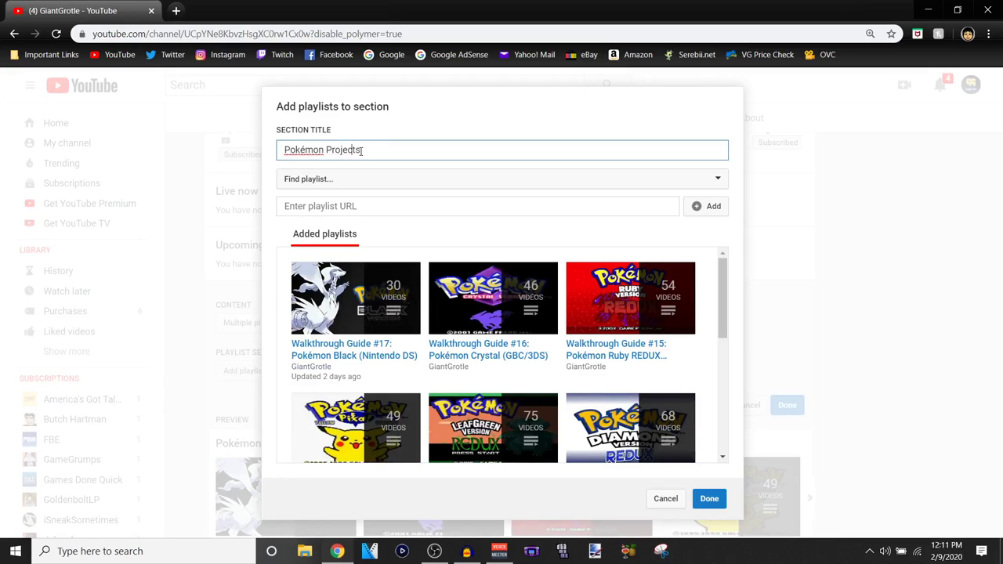
left_click(709, 498)
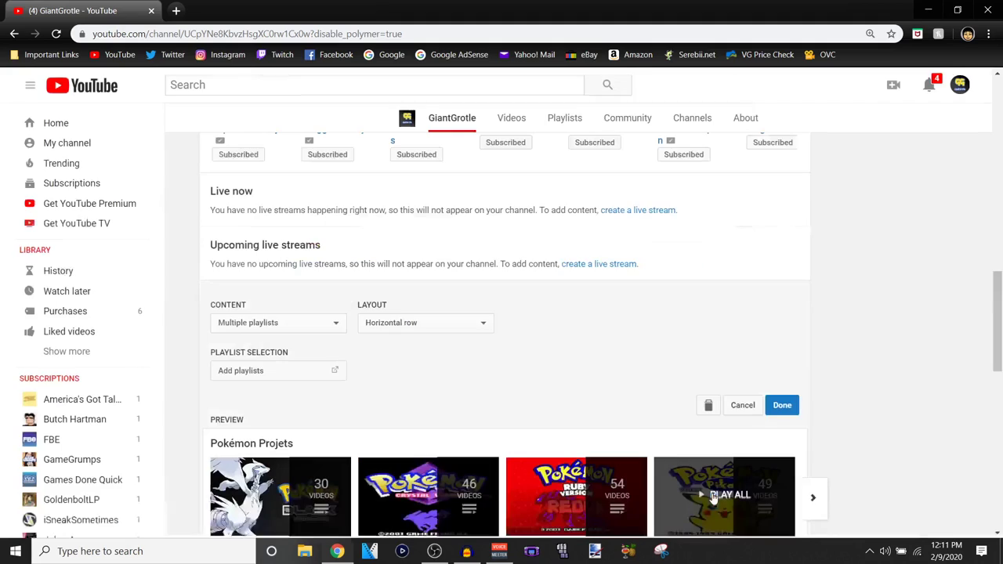
left_click(785, 408)
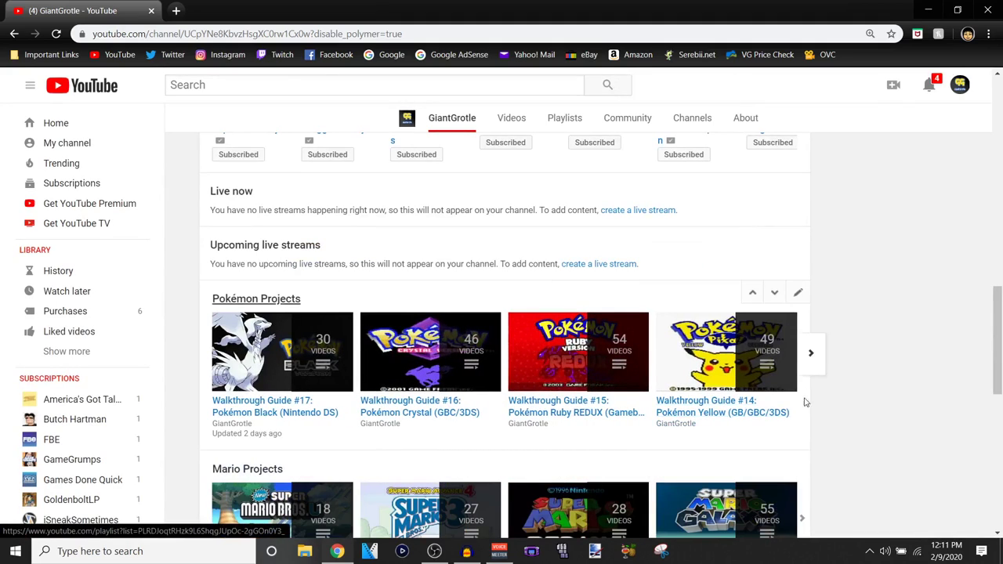
left_click(774, 292)
scroll(845, 345, "down", 1)
scroll(844, 345, "down", 1)
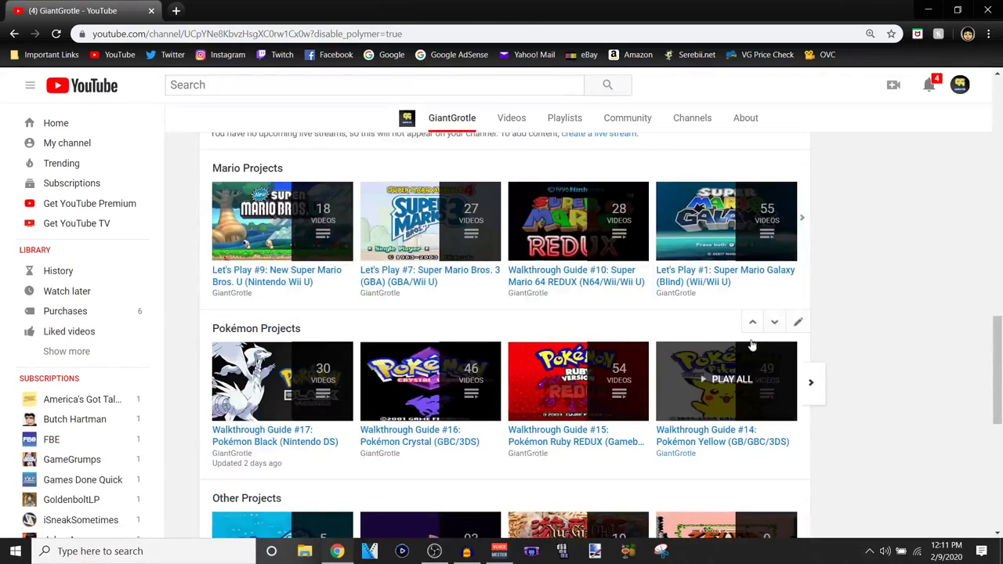
left_click(752, 324)
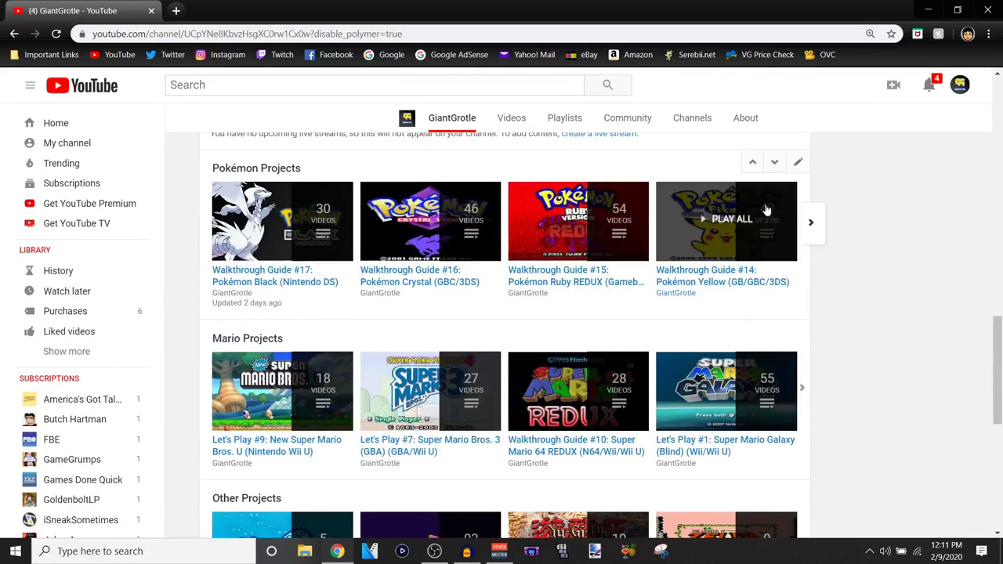
left_click(771, 162)
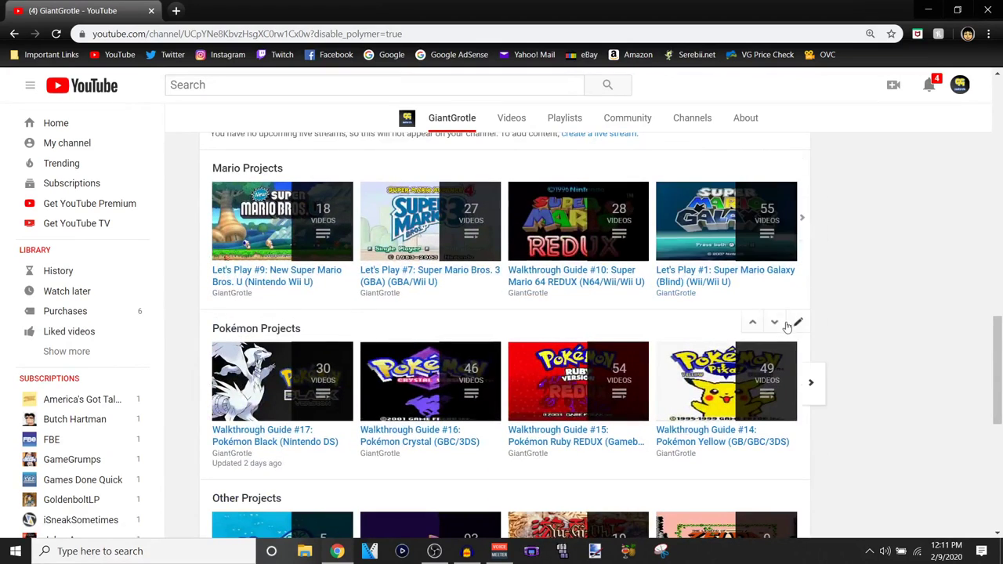
left_click(773, 328)
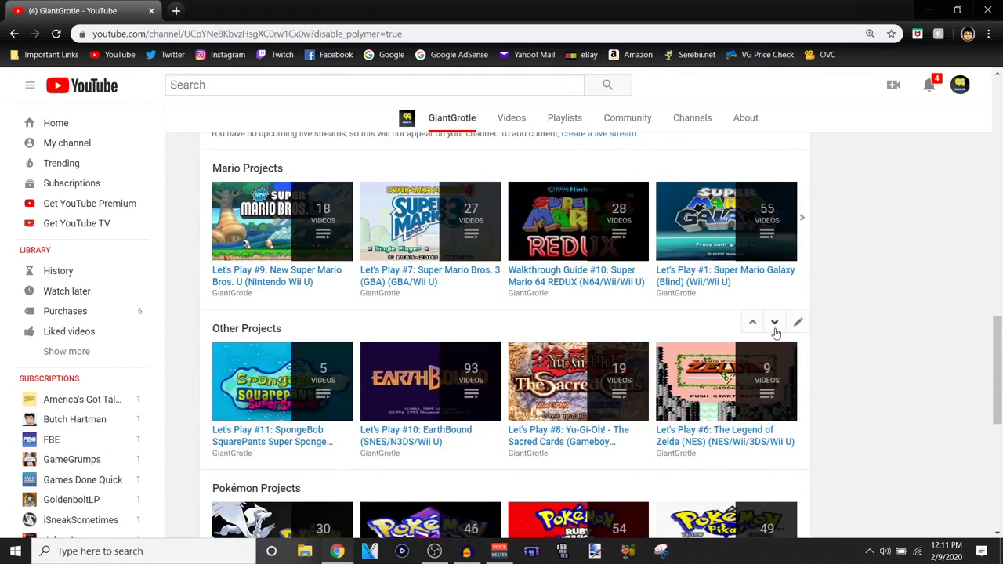
scroll(775, 331, "down", 4)
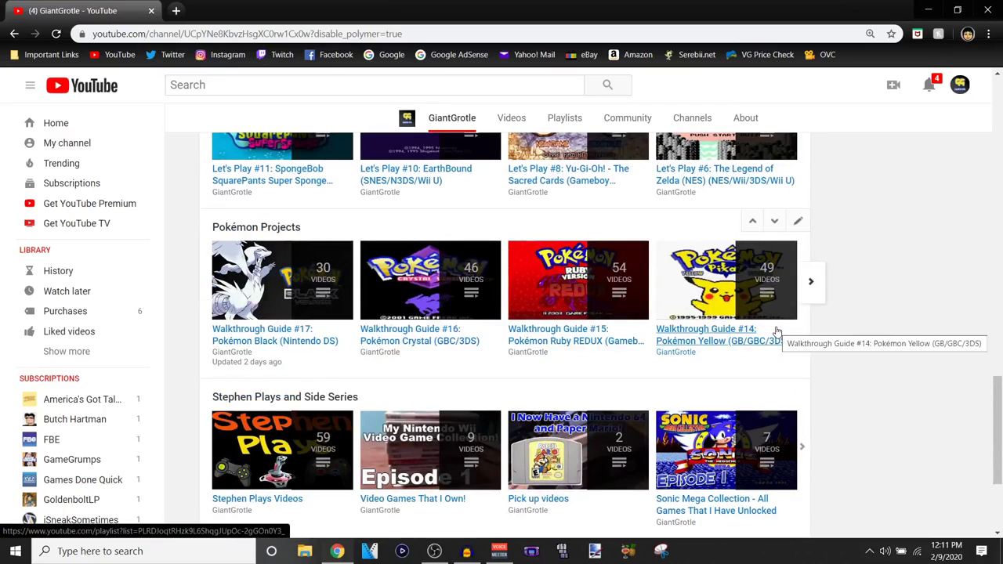
left_click(752, 222)
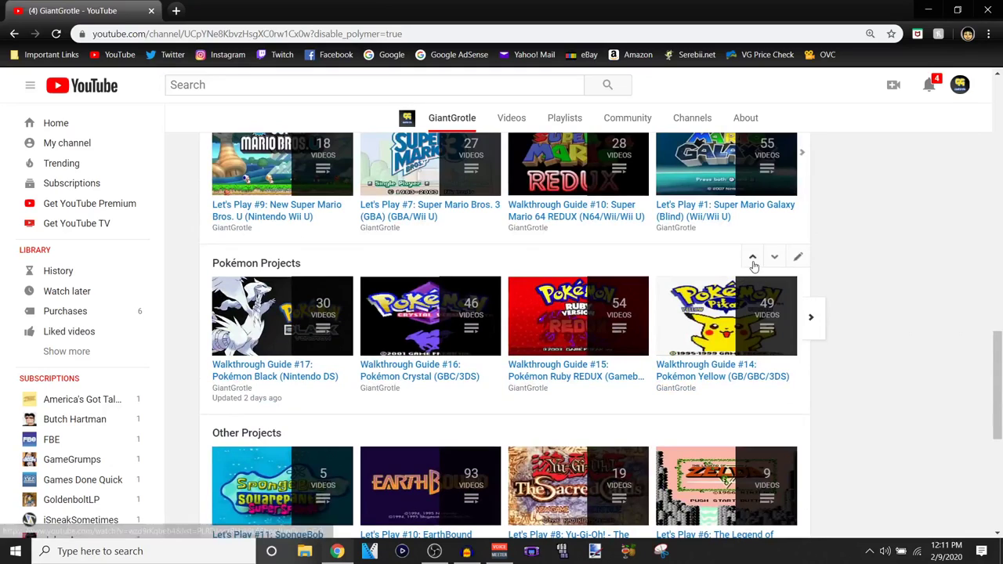
left_click(755, 266)
scroll(757, 275, "up", 3)
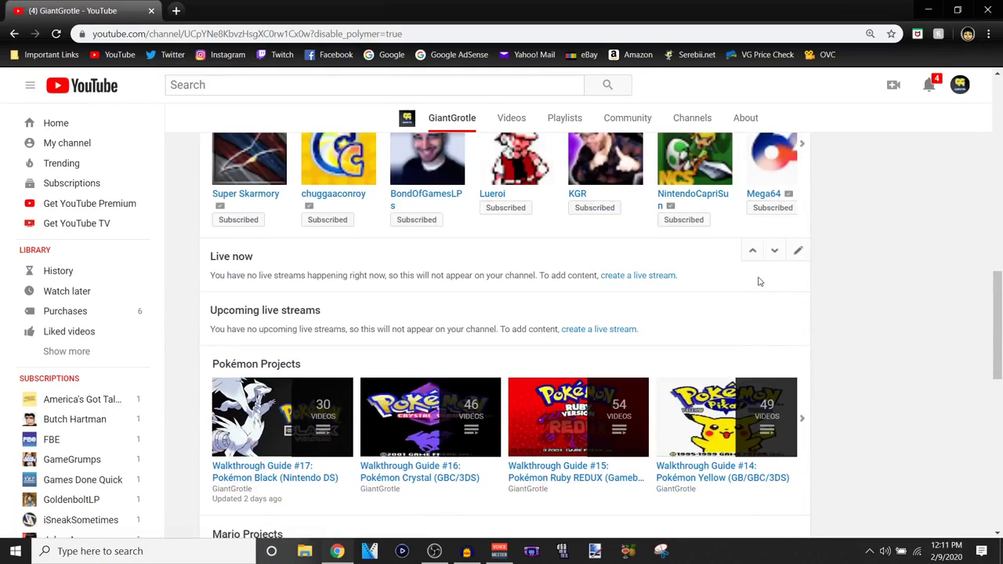
scroll(837, 298, "up", 5)
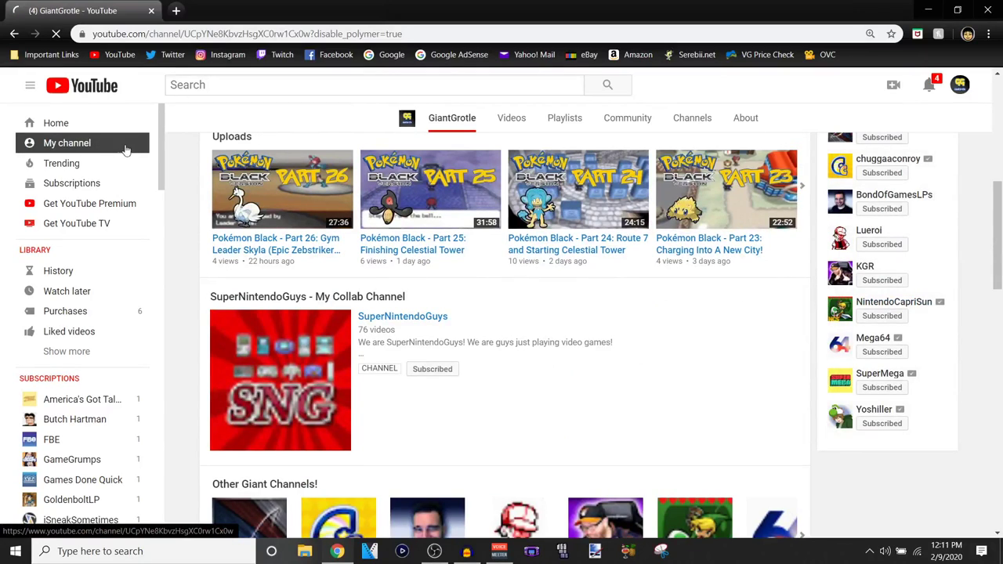
left_click(133, 149)
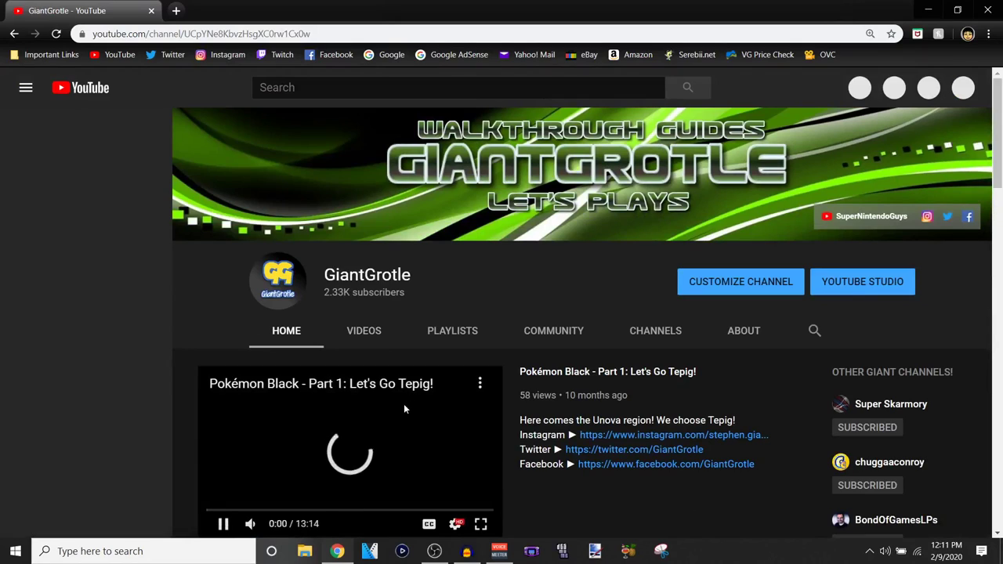
Step: Scroll to the Pokémon Projects row of Black, Crystal, Ruby REDUX and Yellow guides, then back up
scroll(584, 391, "down", 3)
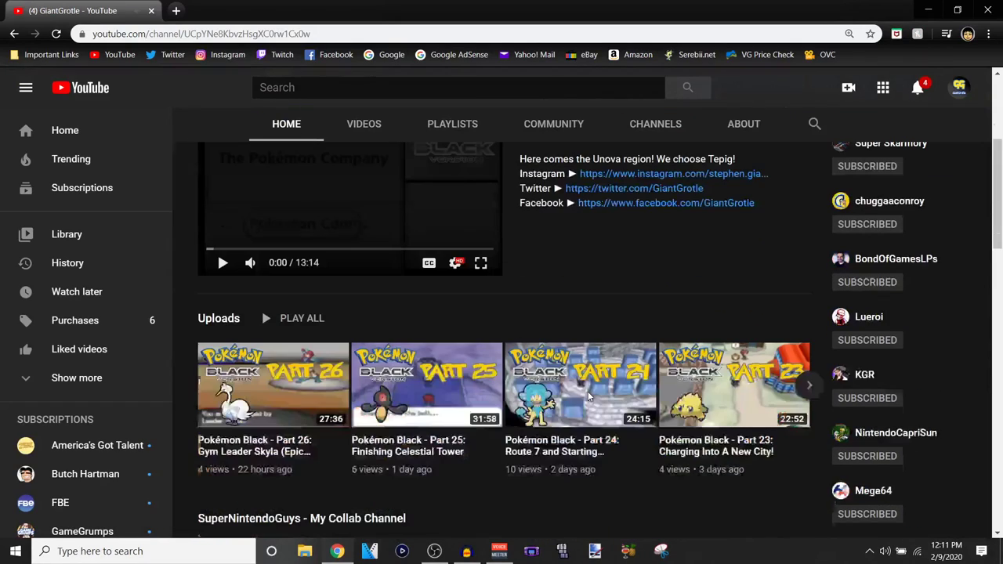
scroll(590, 398, "down", 5)
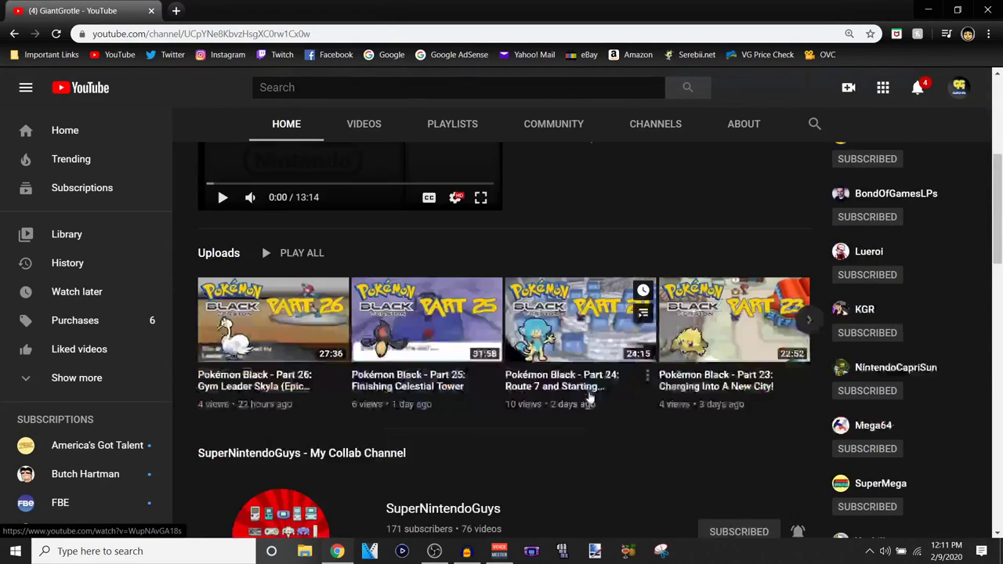
scroll(590, 398, "down", 10)
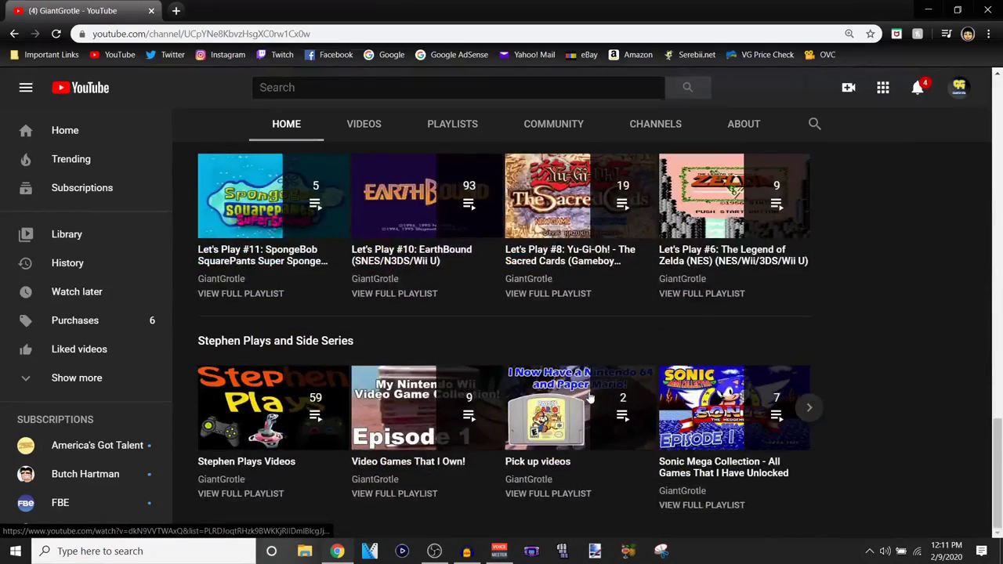
scroll(590, 398, "up", 5)
scroll(590, 398, "up", 3)
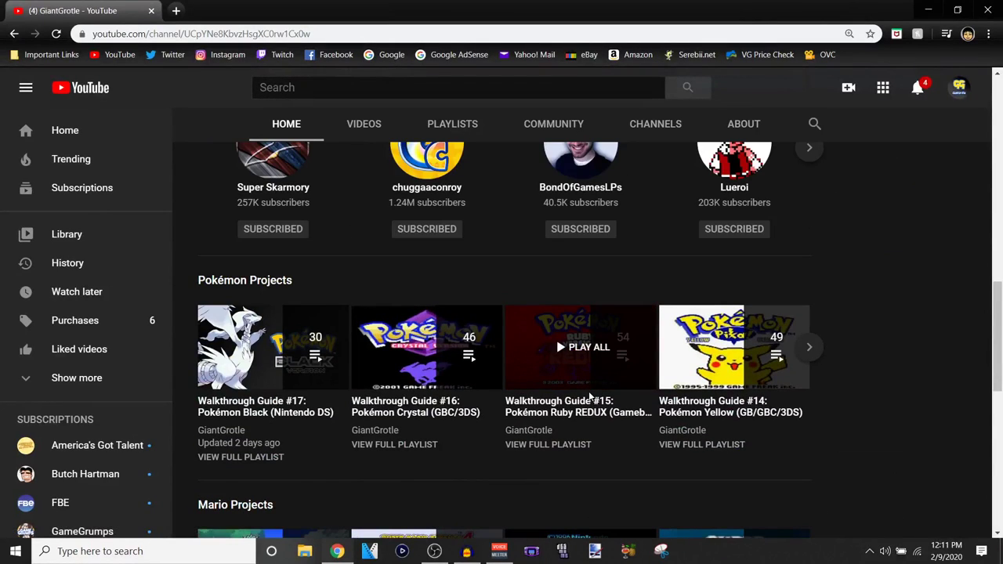
scroll(589, 398, "up", 8)
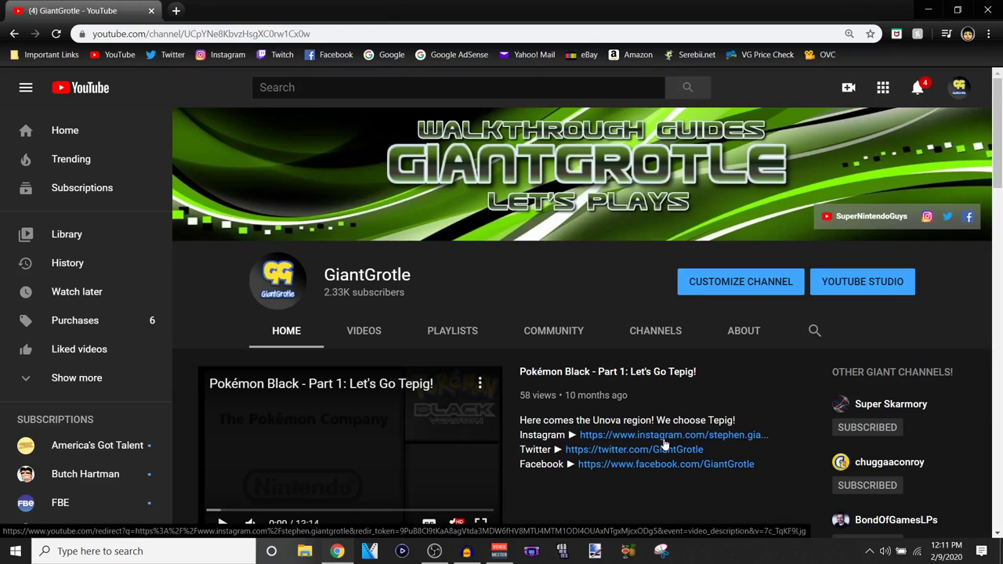